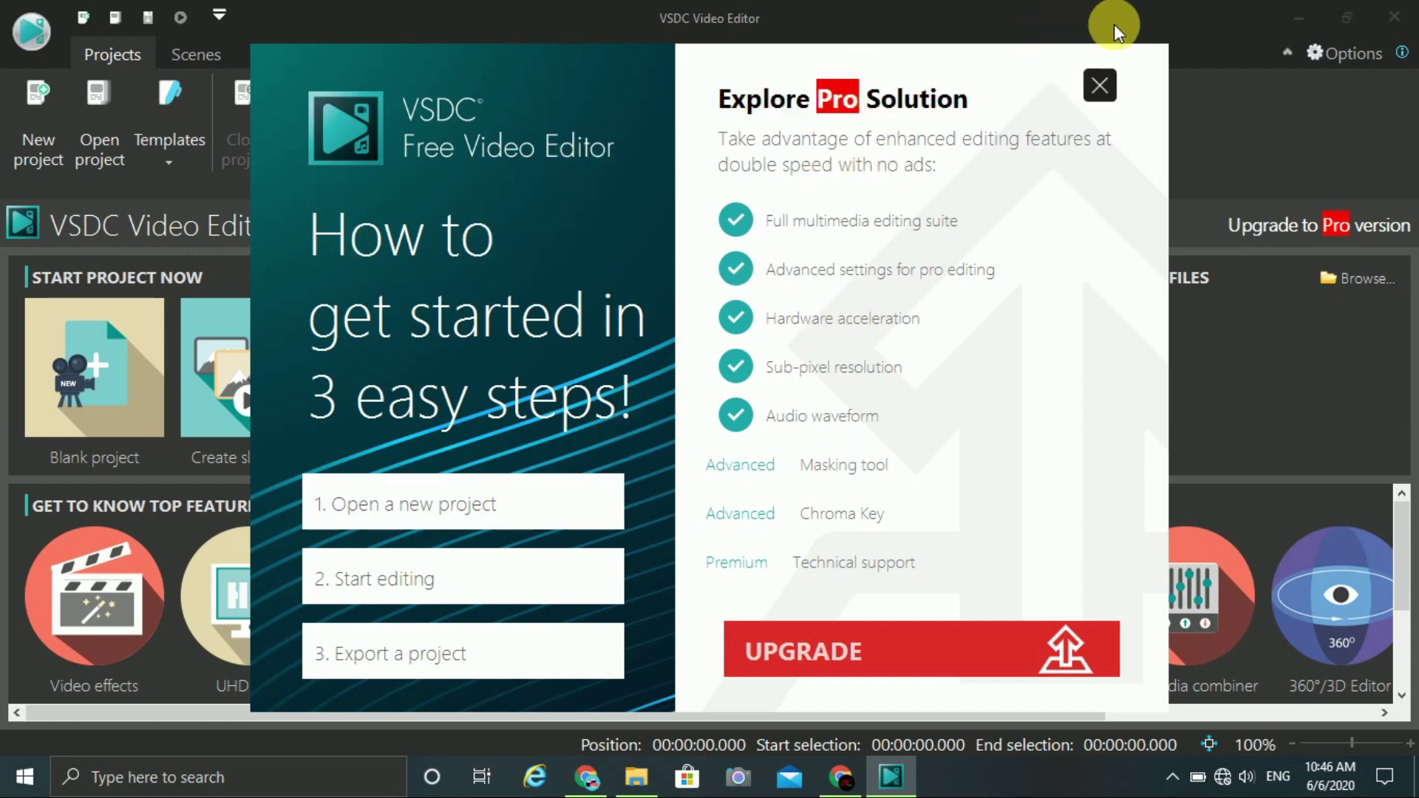
- Dismiss the Pro upgrade offer and create a blank project titled Project 1 at 1280x720 pixels and 30 fps
click(1099, 86)
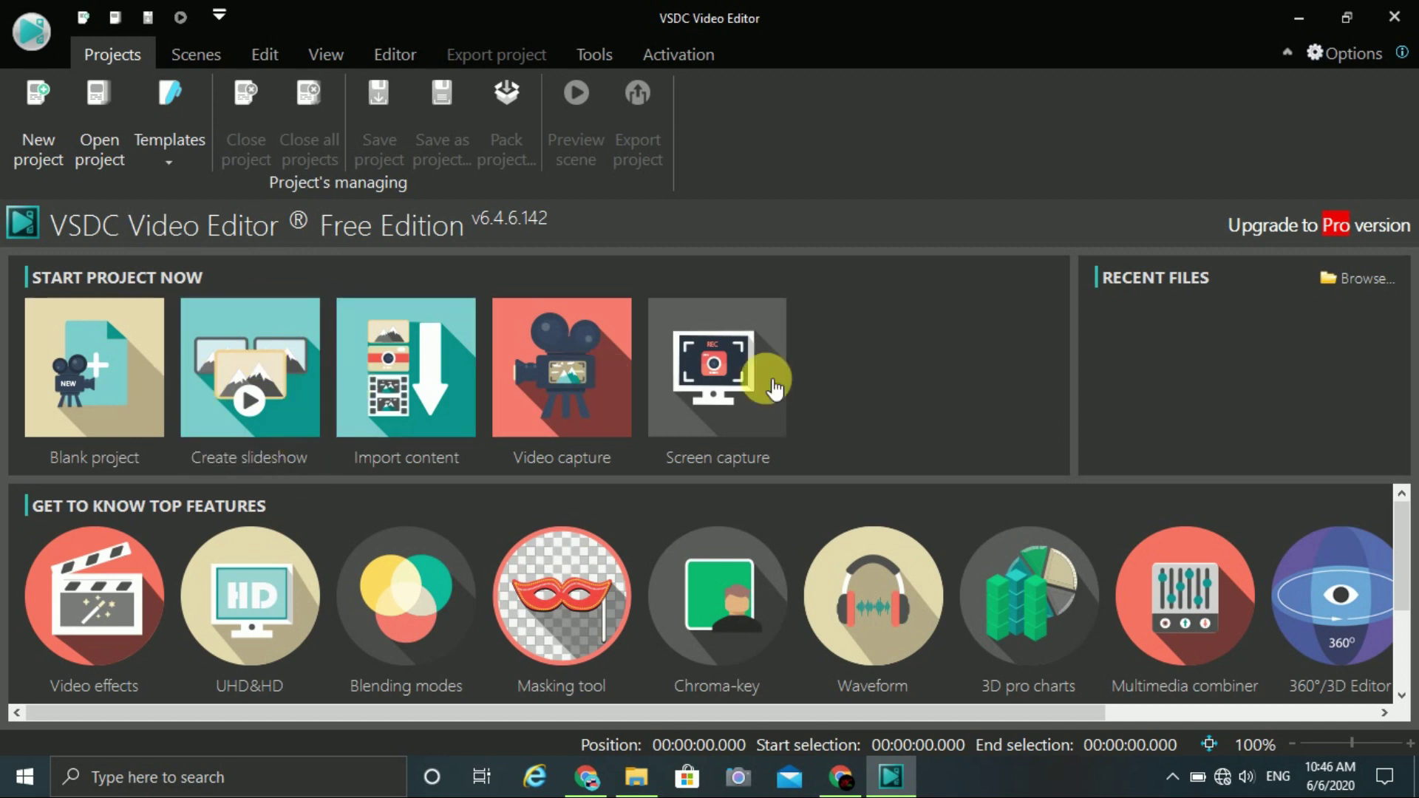
click(65, 329)
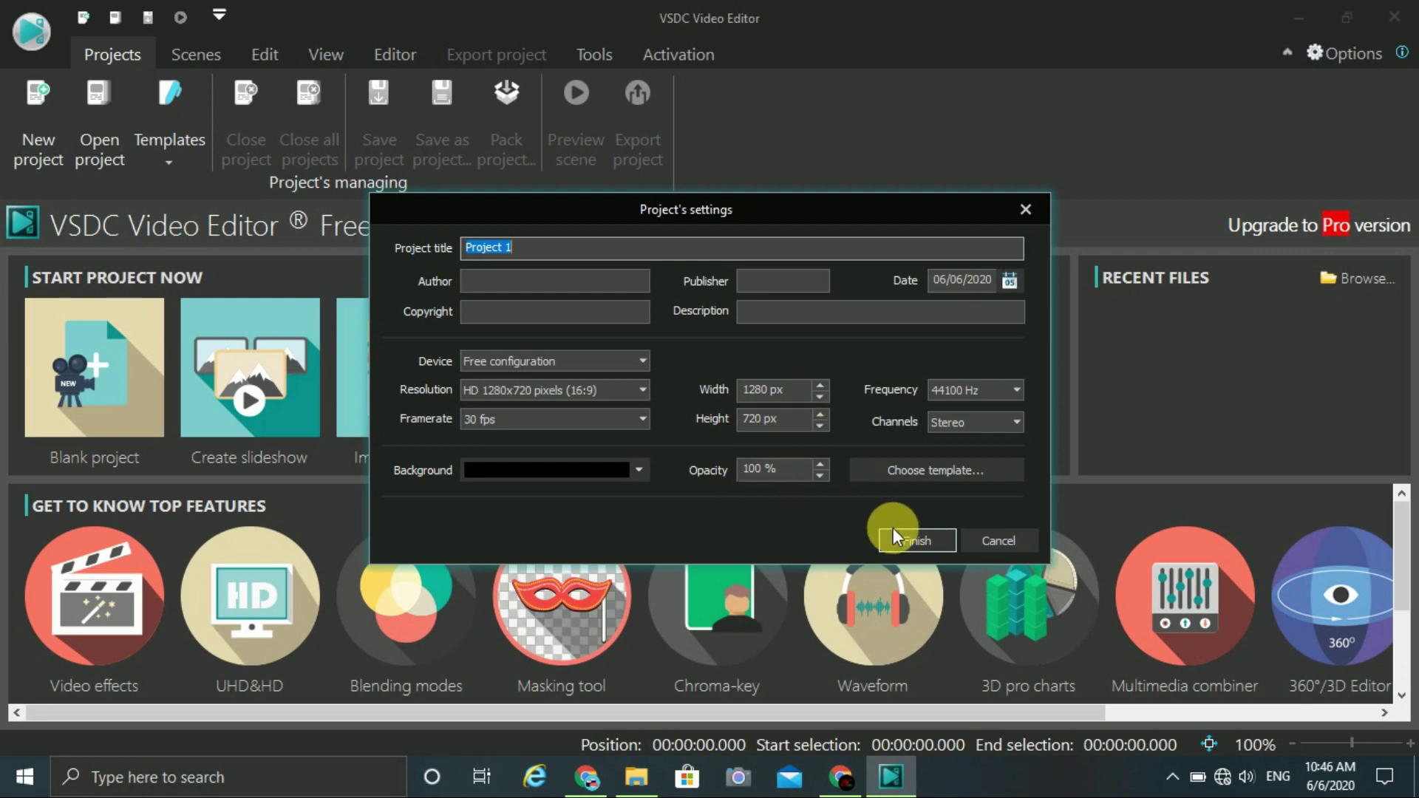
click(917, 539)
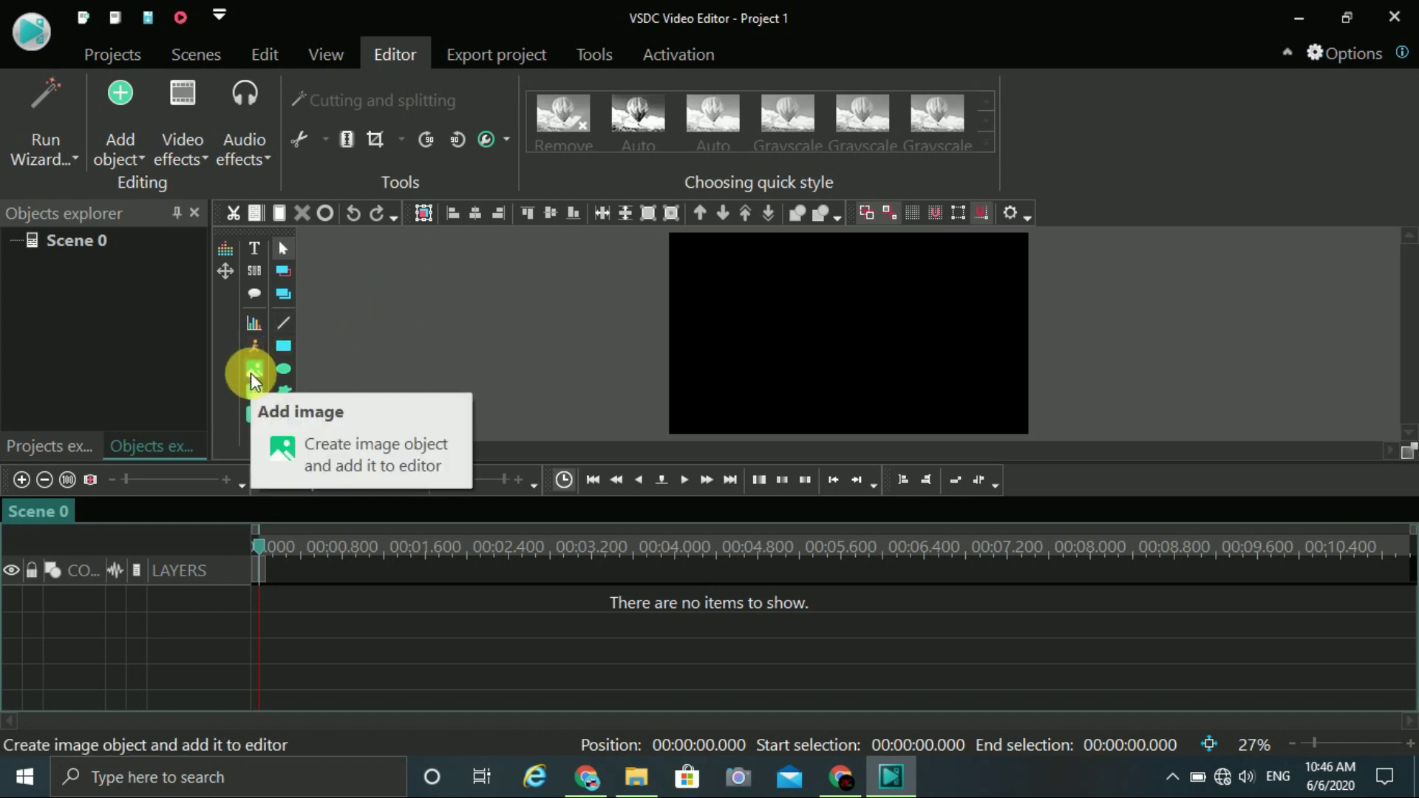
- Add the Subscribe intro1 video from the Downloads folder to the scene at the cursor position on a new layer
click(252, 420)
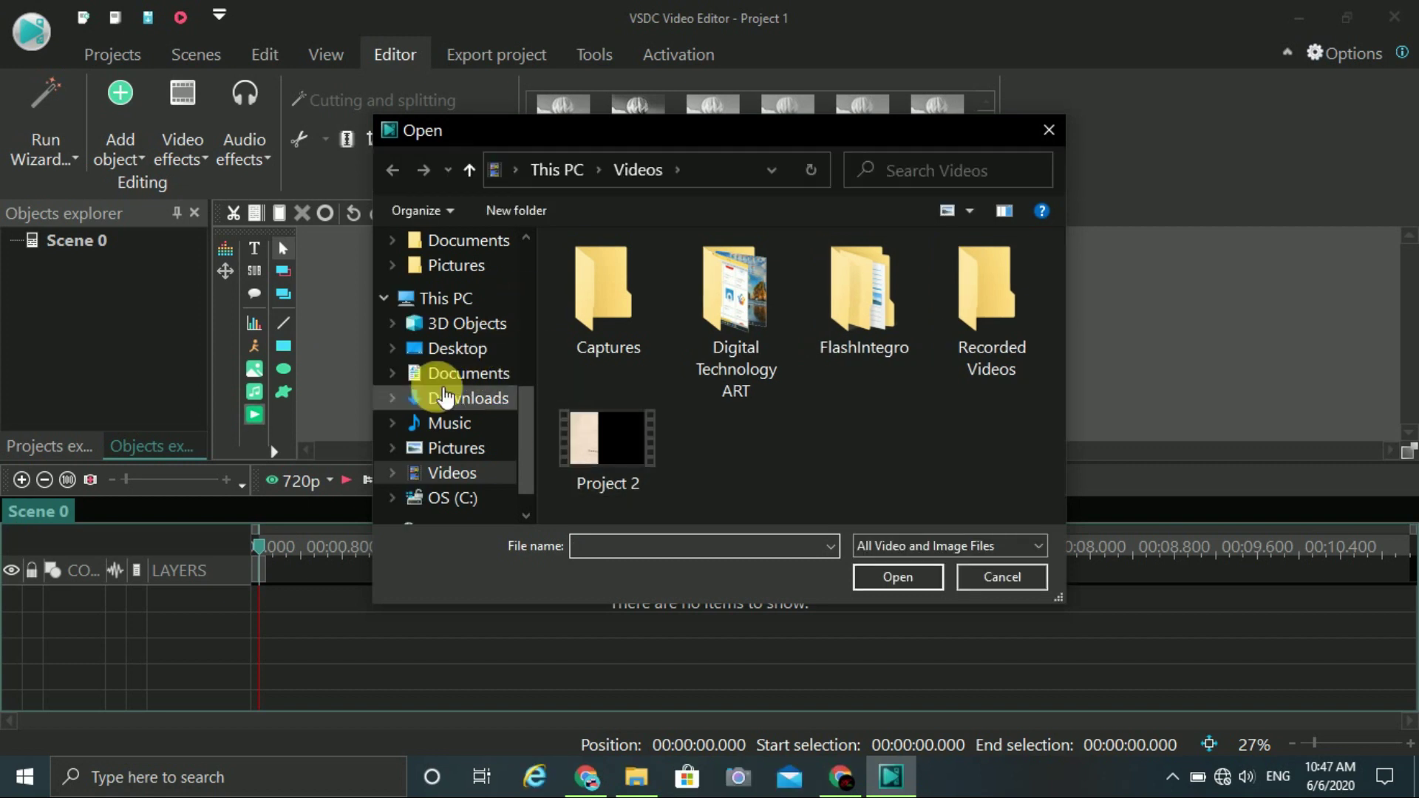
click(444, 398)
click(592, 329)
click(896, 577)
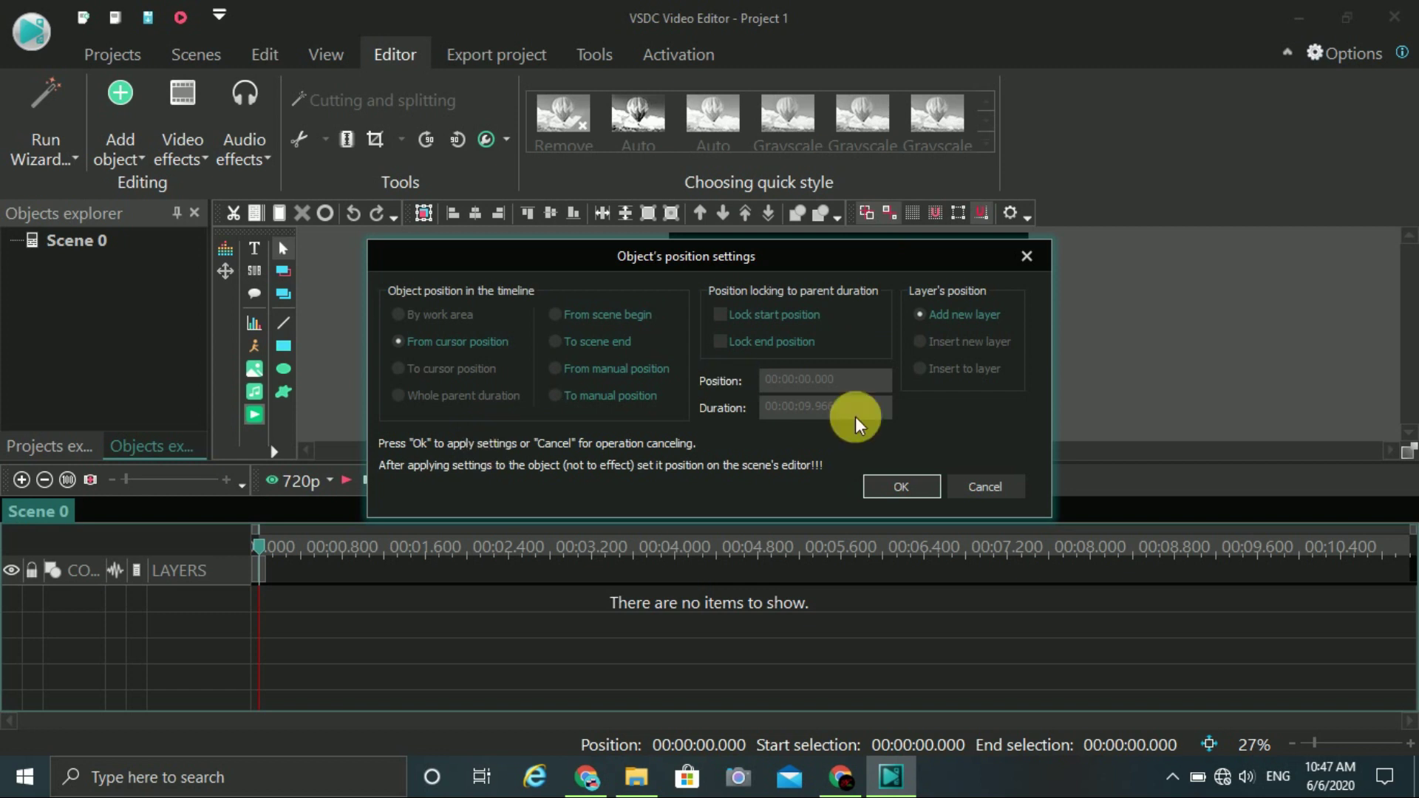
click(902, 485)
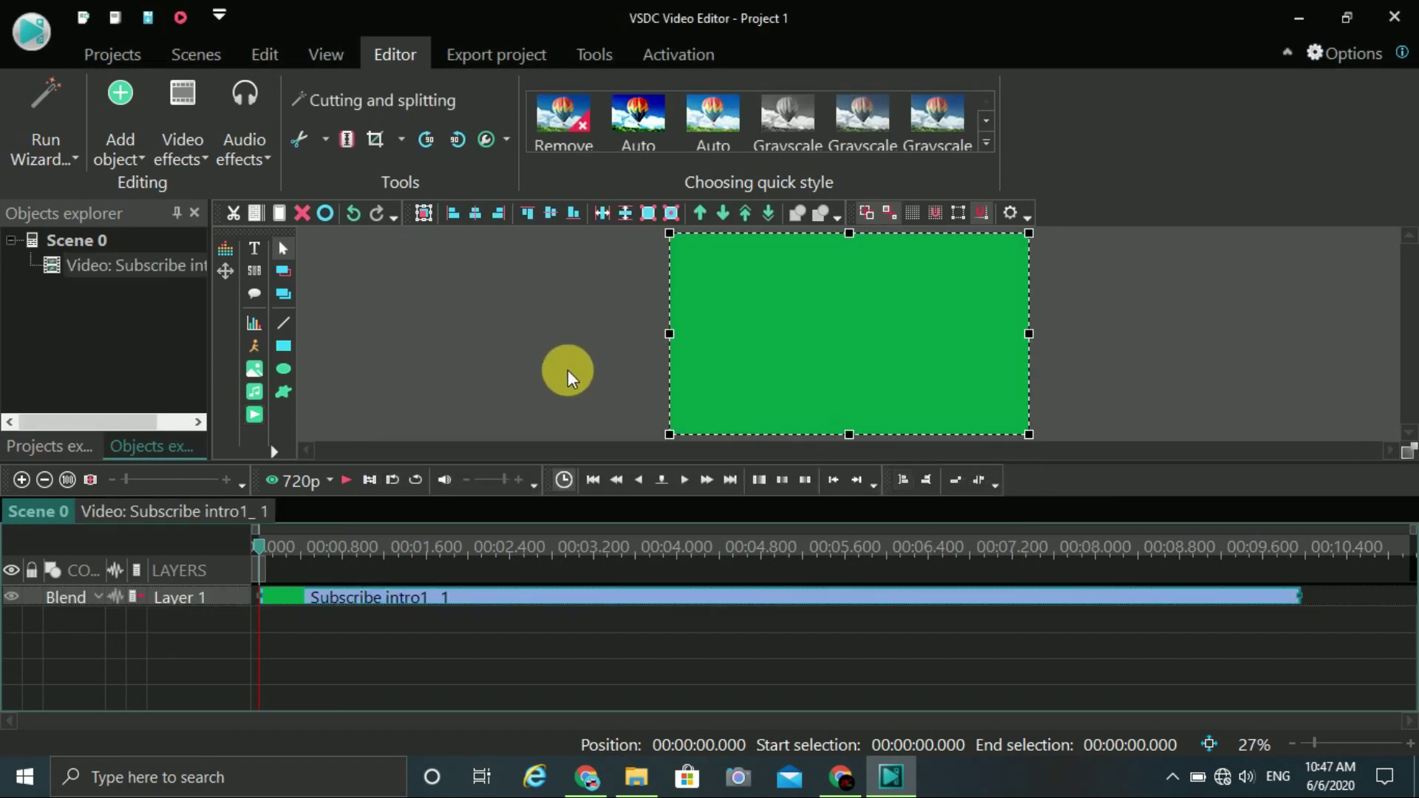
- Set the preview quality to 1080p and play the scene briefly before pausing it
click(323, 481)
click(319, 539)
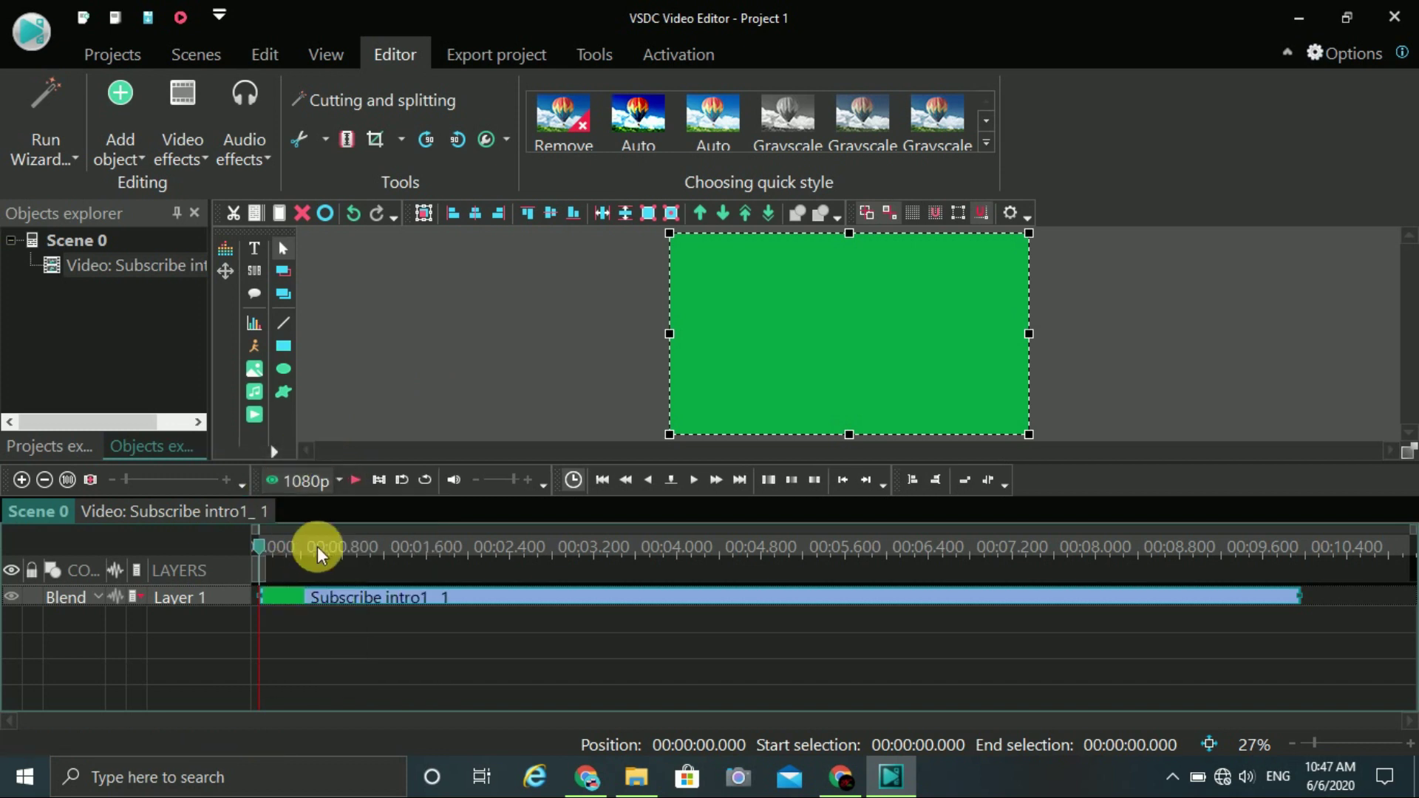
click(340, 482)
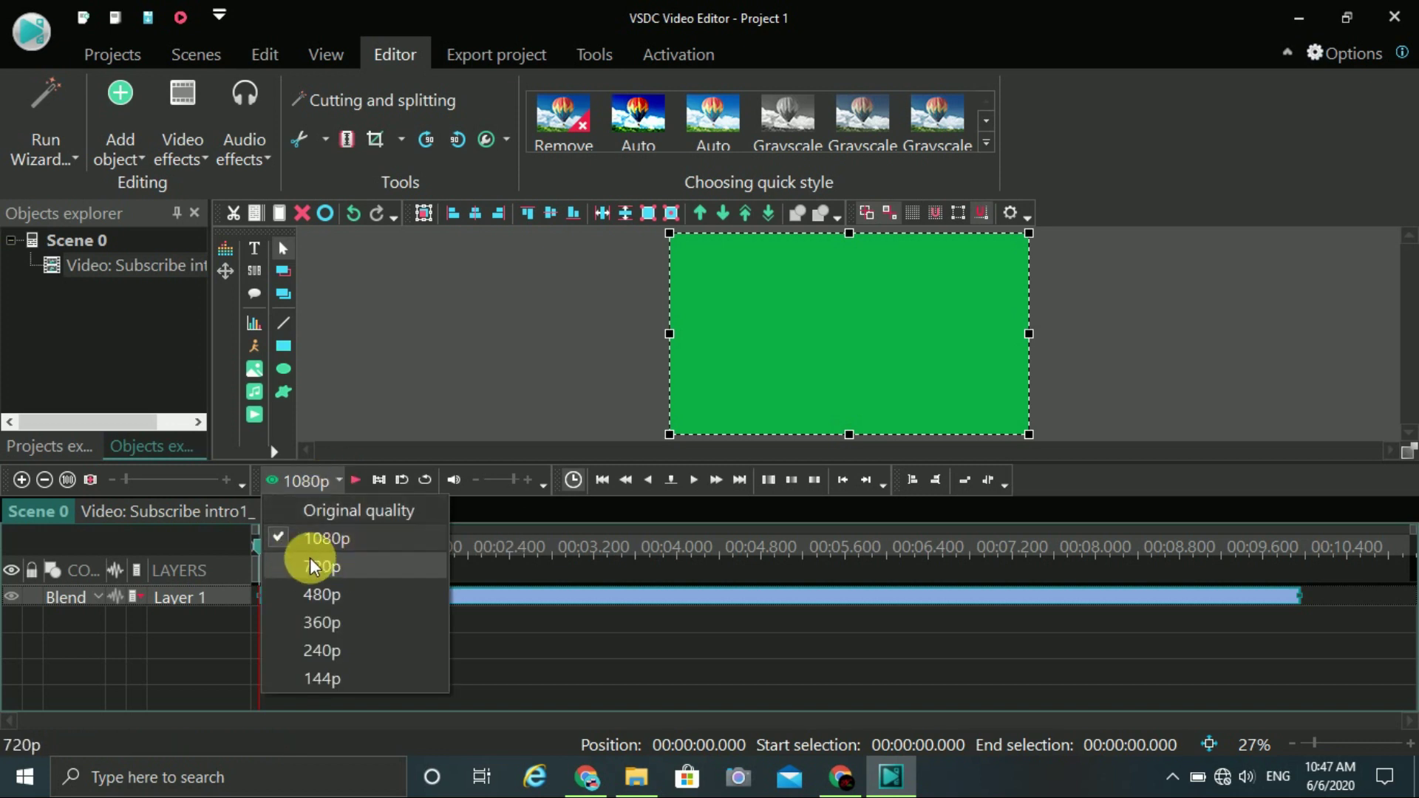
click(412, 380)
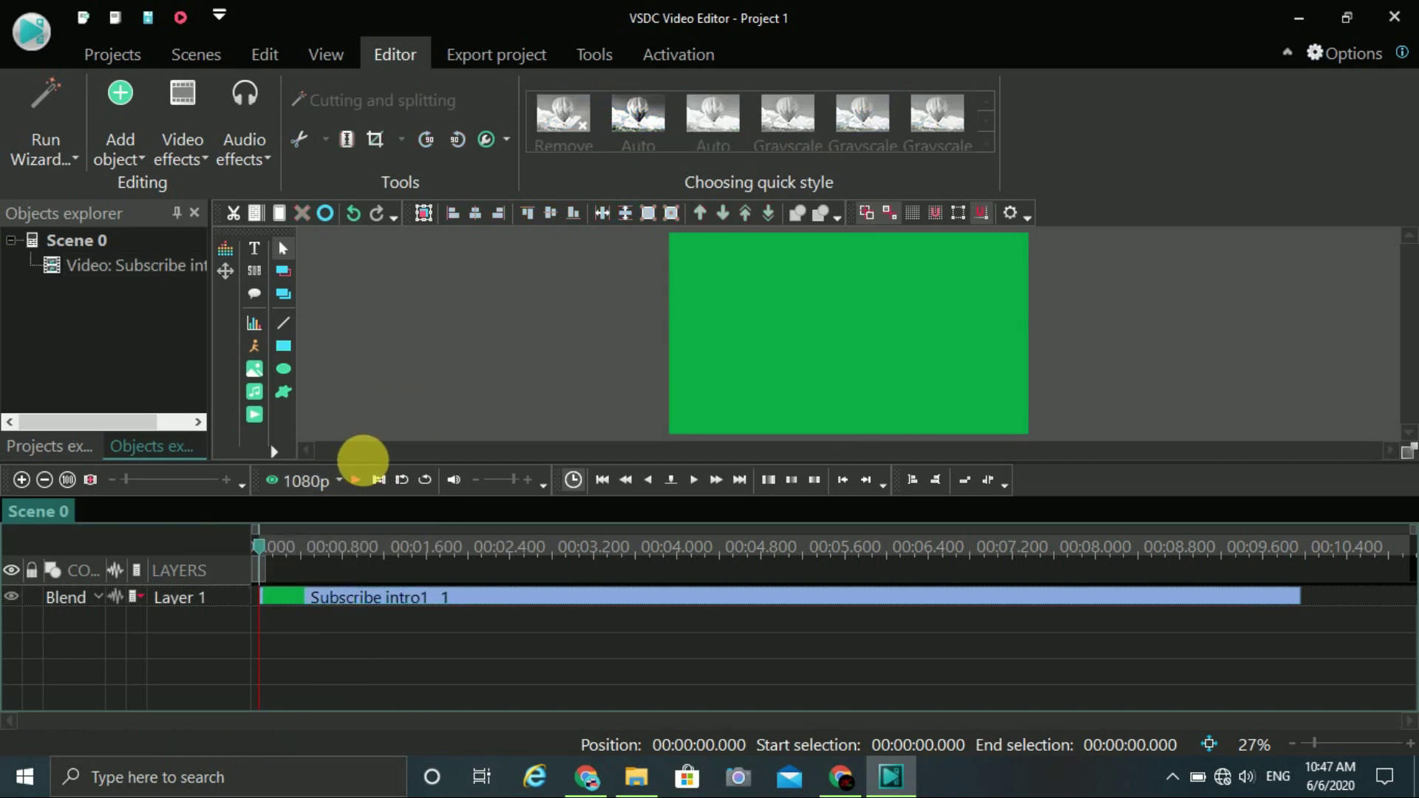
click(359, 481)
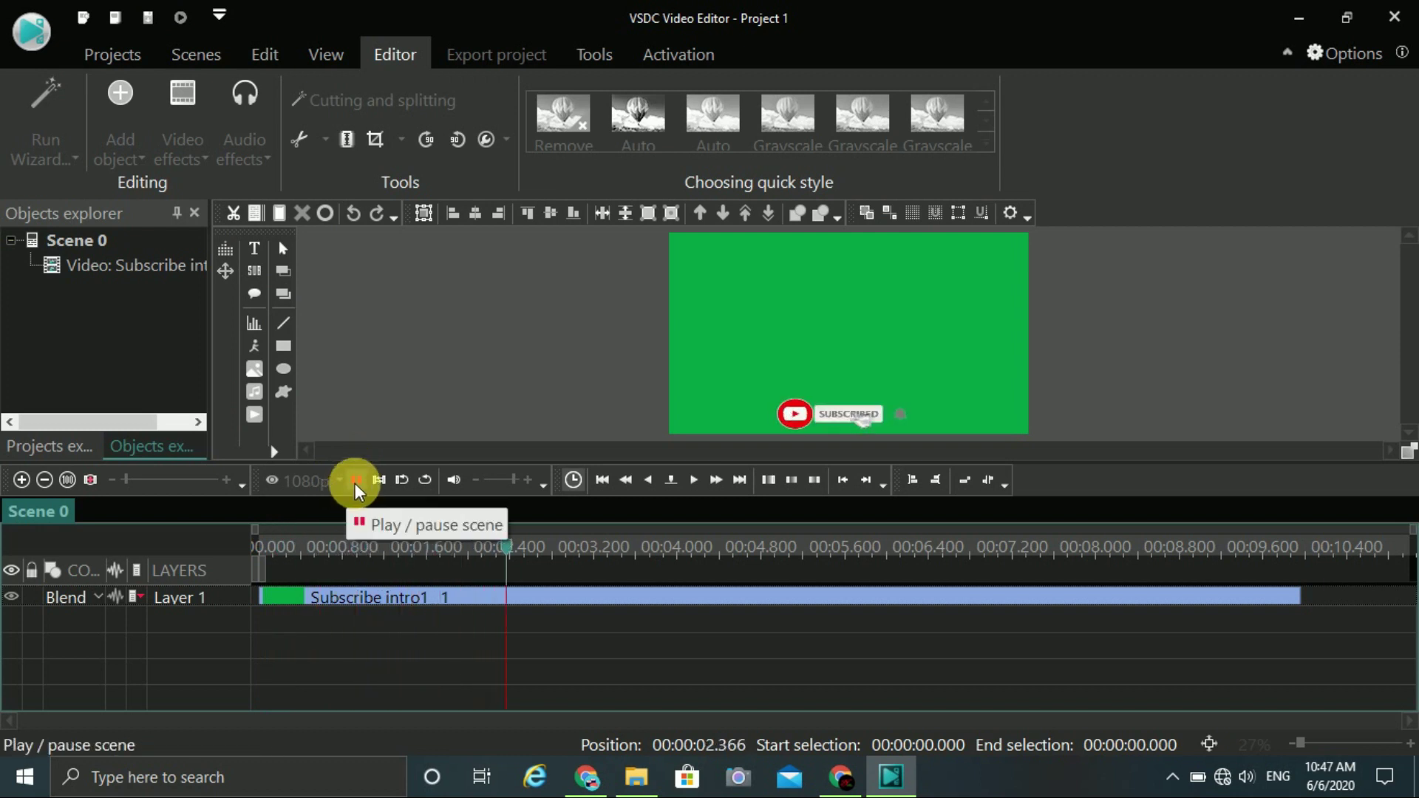
click(356, 482)
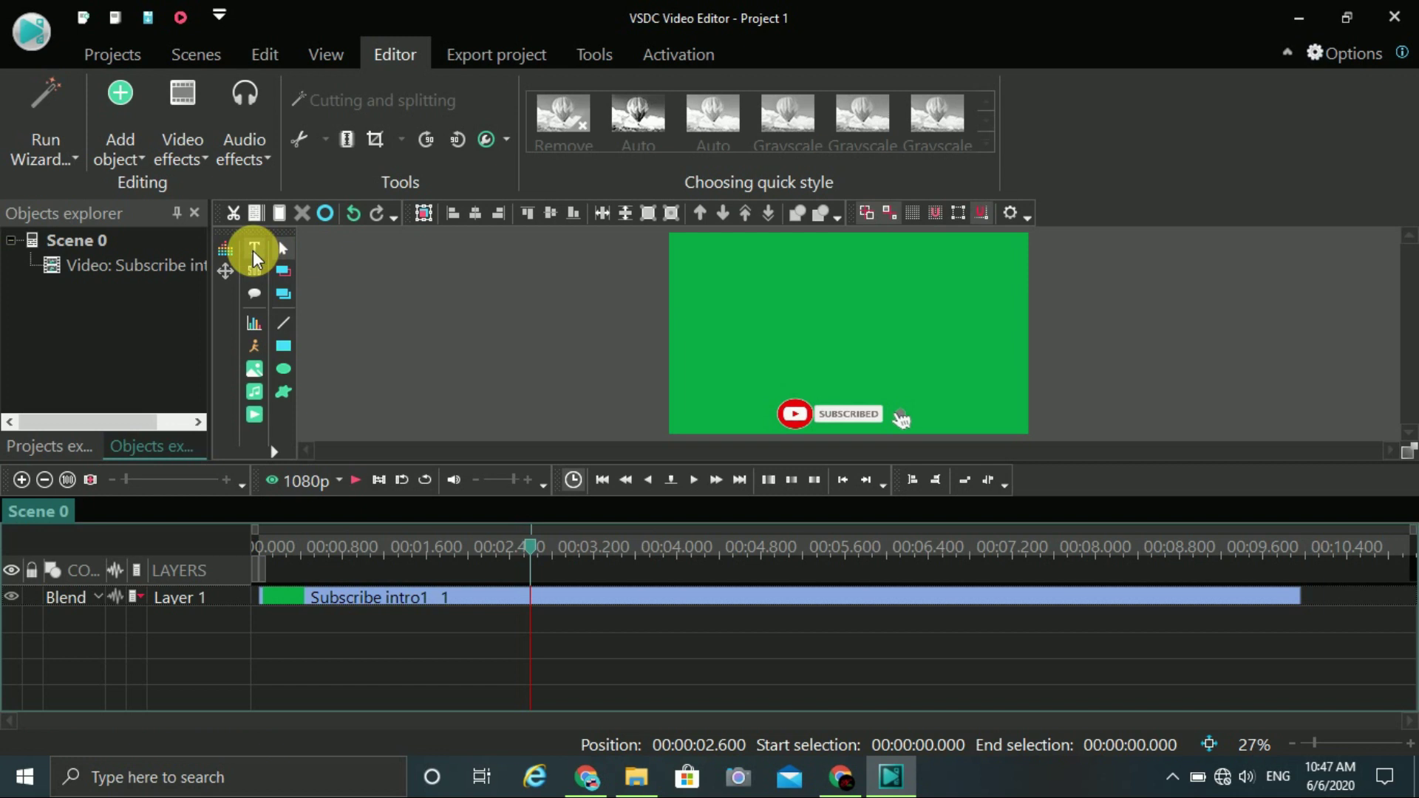
- Add a text object from the cursor position on a new layer and draw its wide box across the frame's upper half
click(253, 251)
click(313, 248)
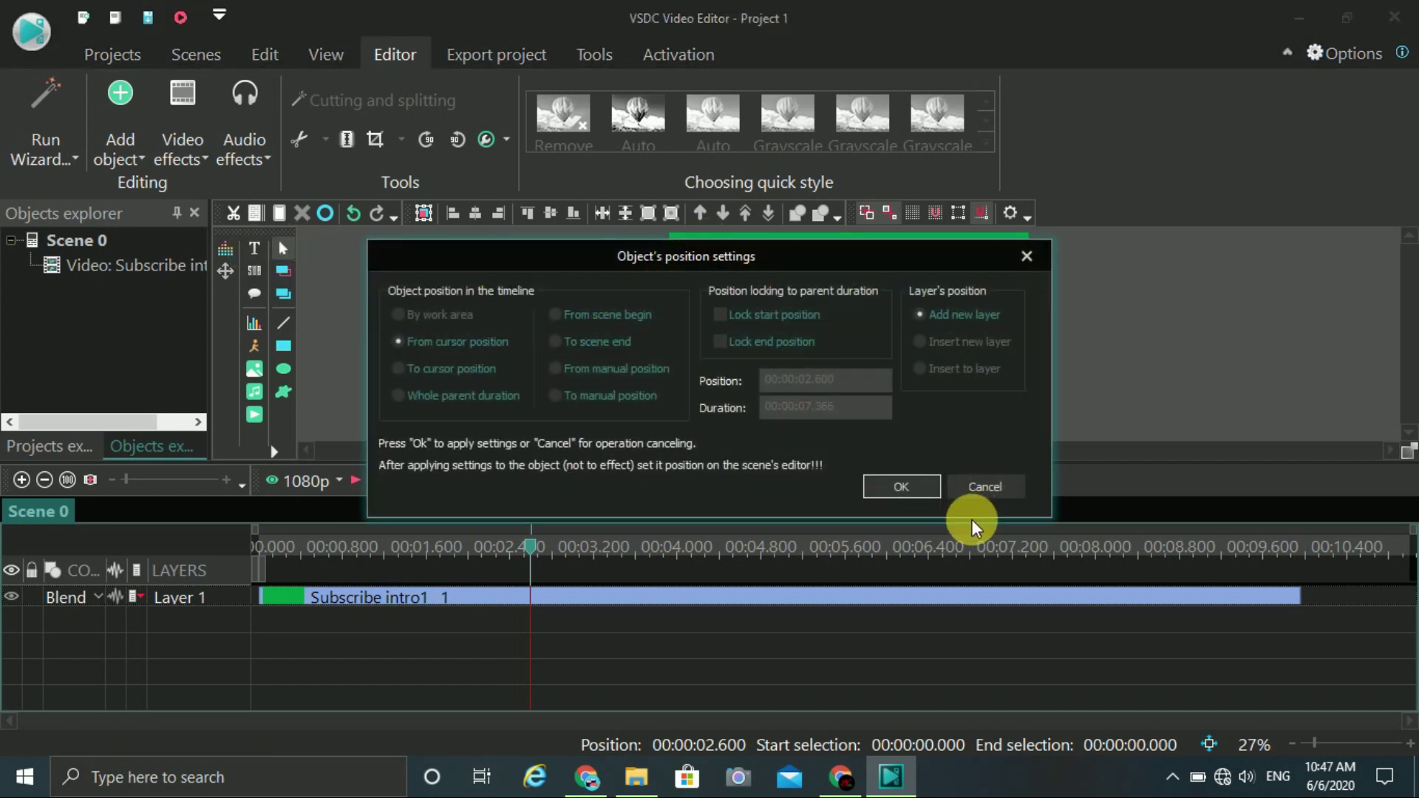
click(902, 488)
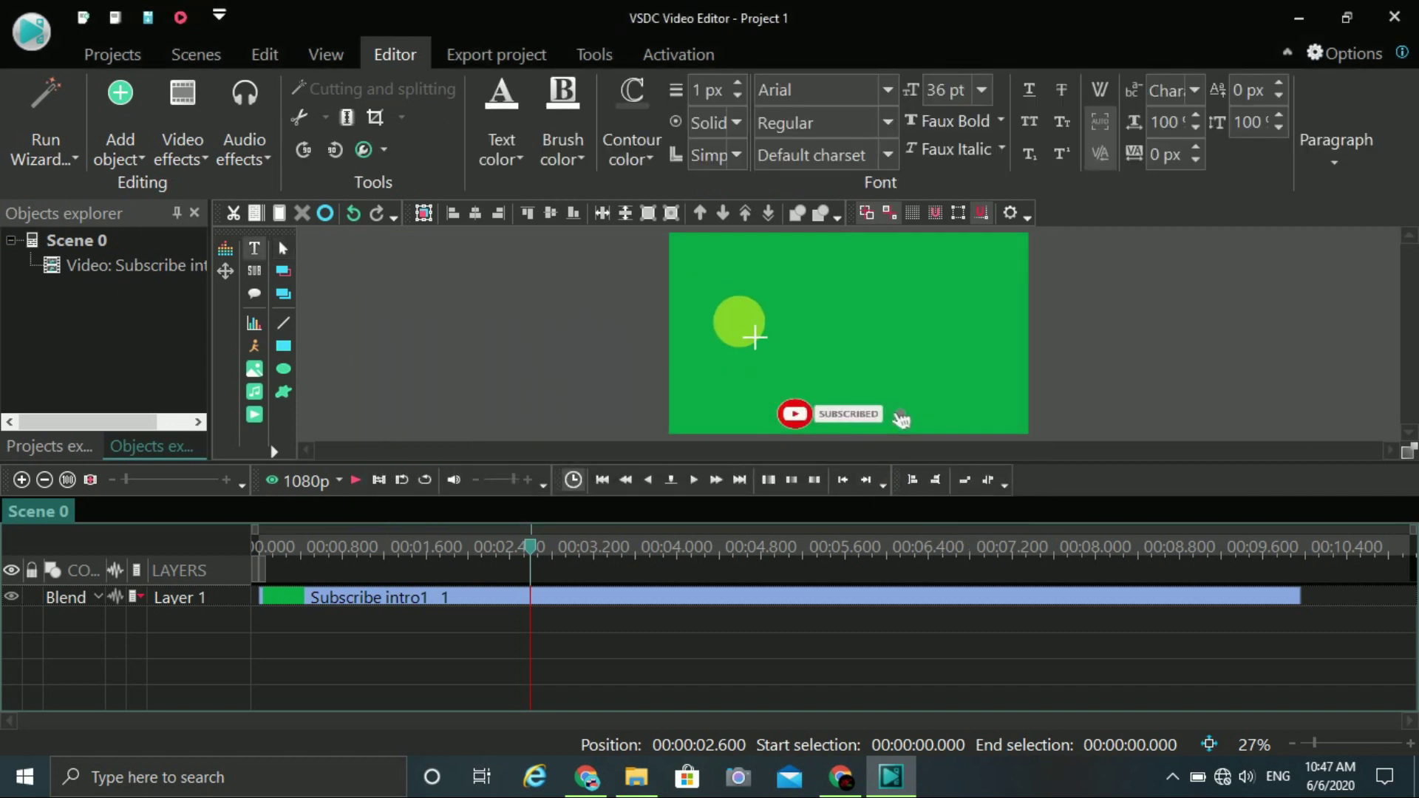
drag(719, 298, 957, 323)
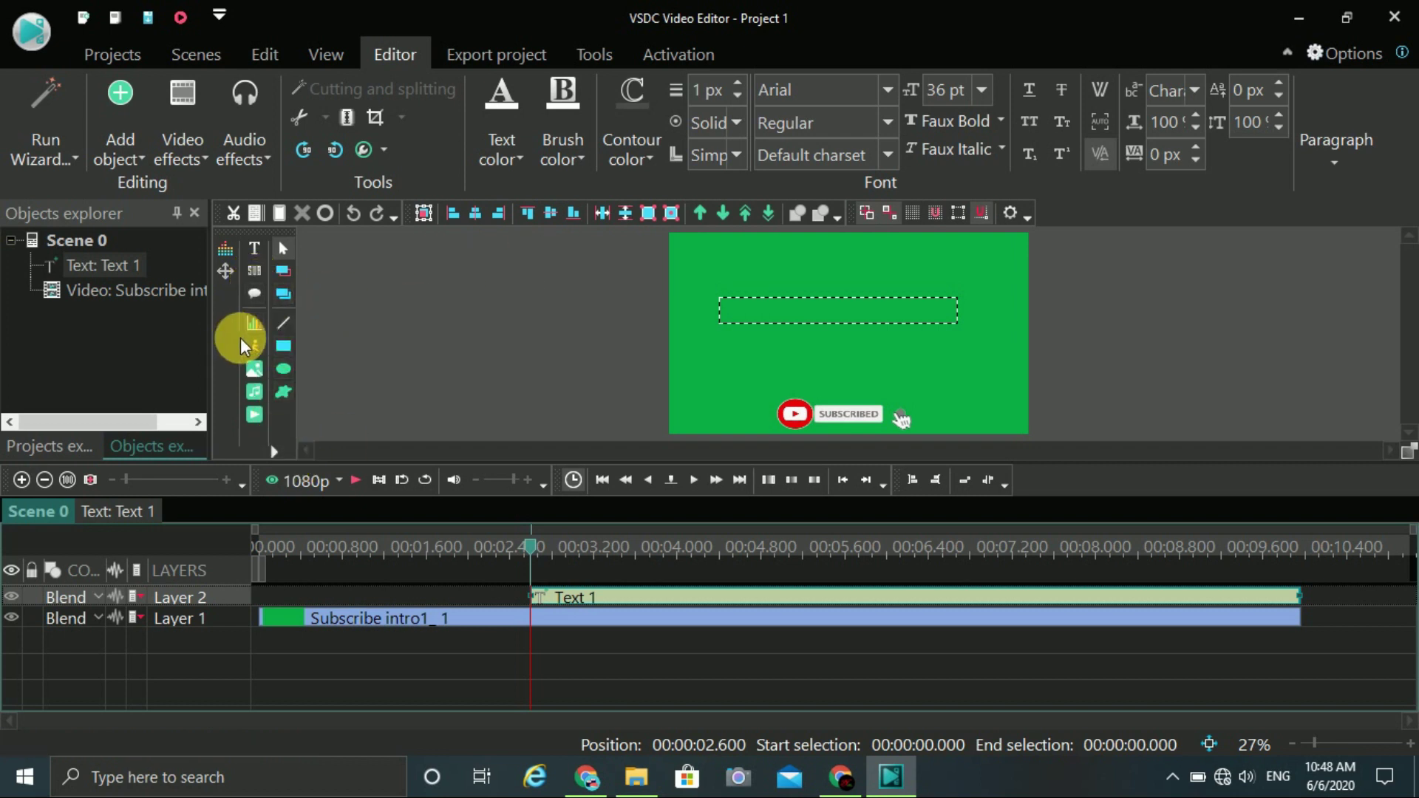
- Add an animation object with the default position settings and move its clip to a separate layer below the video
click(253, 350)
click(895, 488)
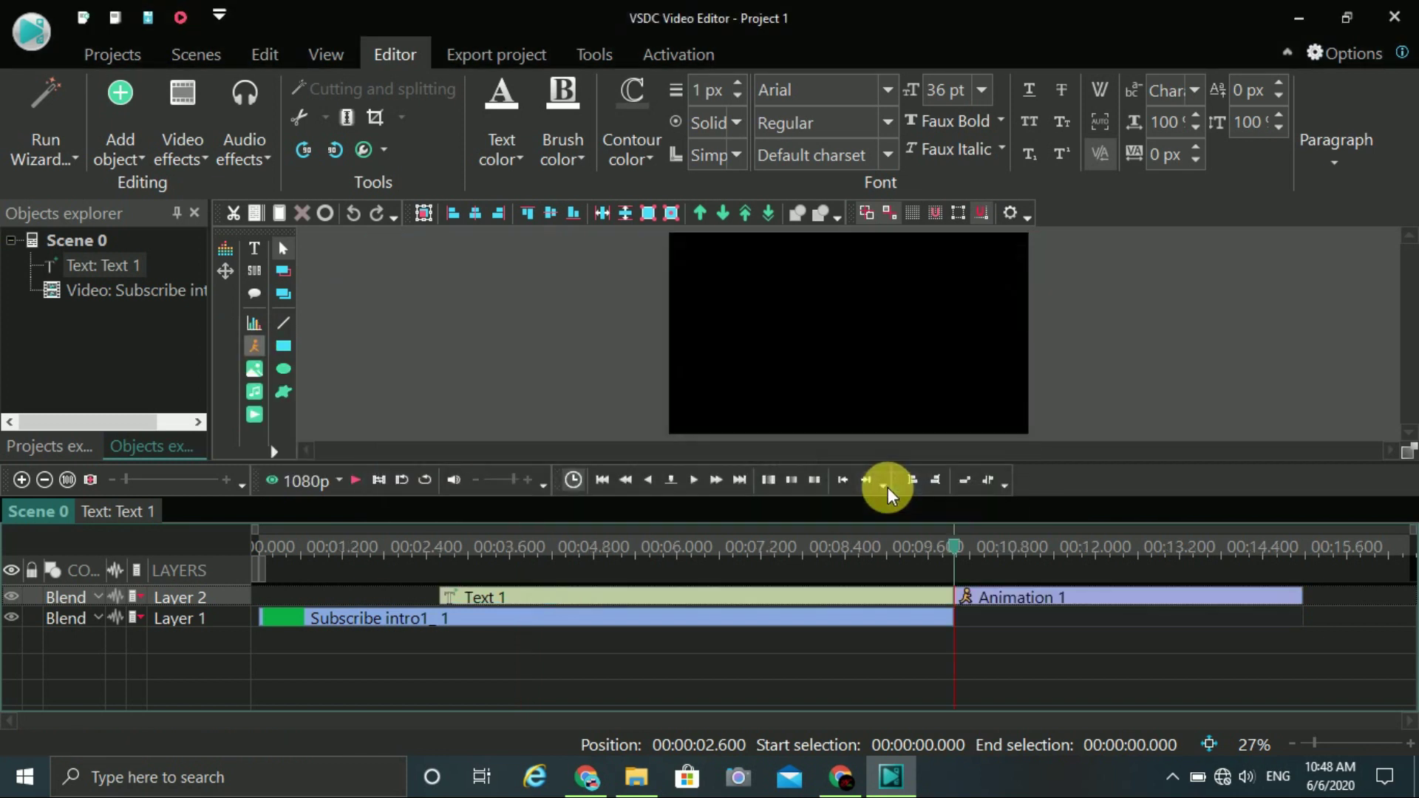
drag(1105, 612, 539, 643)
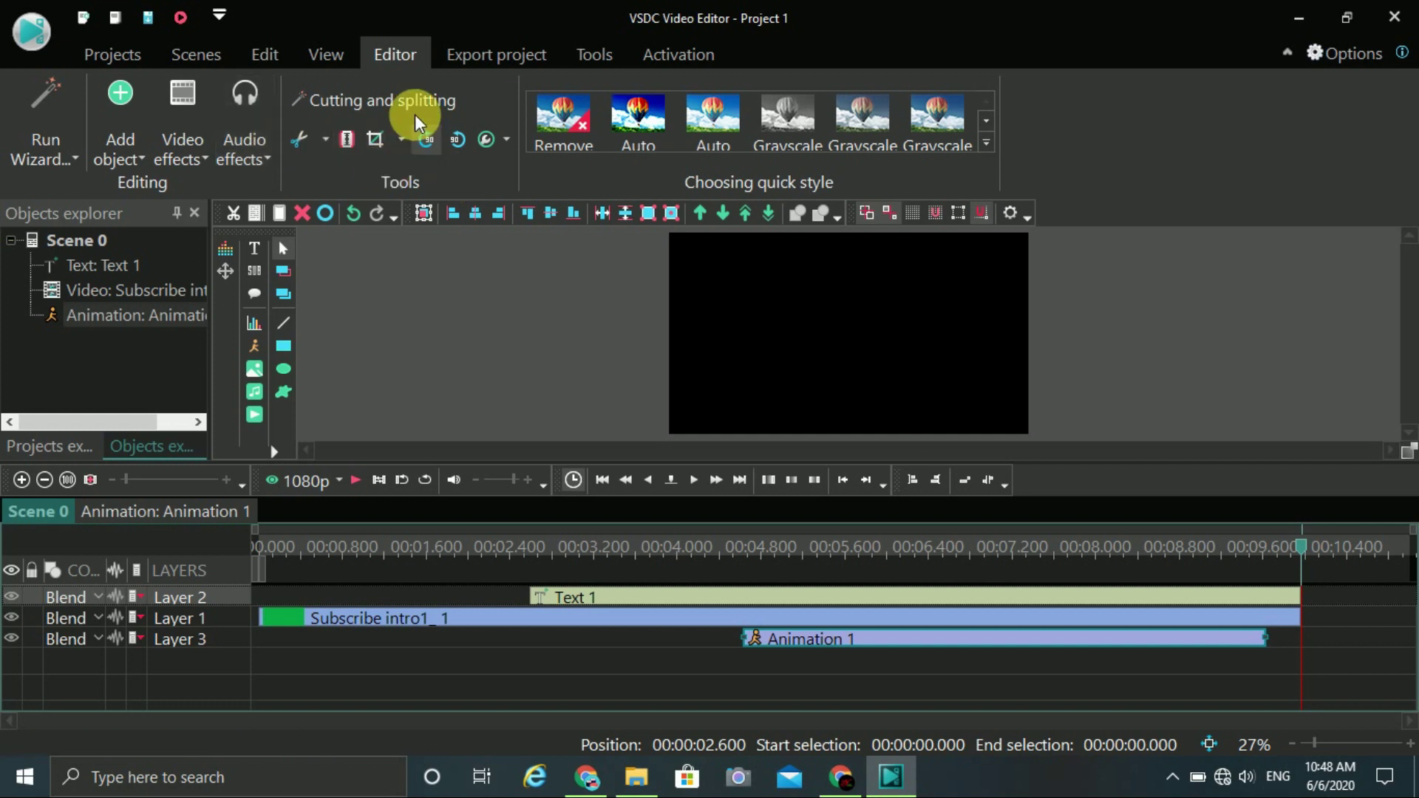
- Examine the available video effects and audio effects categories, including adjustments, transforms, special FX and amplitude
click(201, 161)
mouse_move(204, 217)
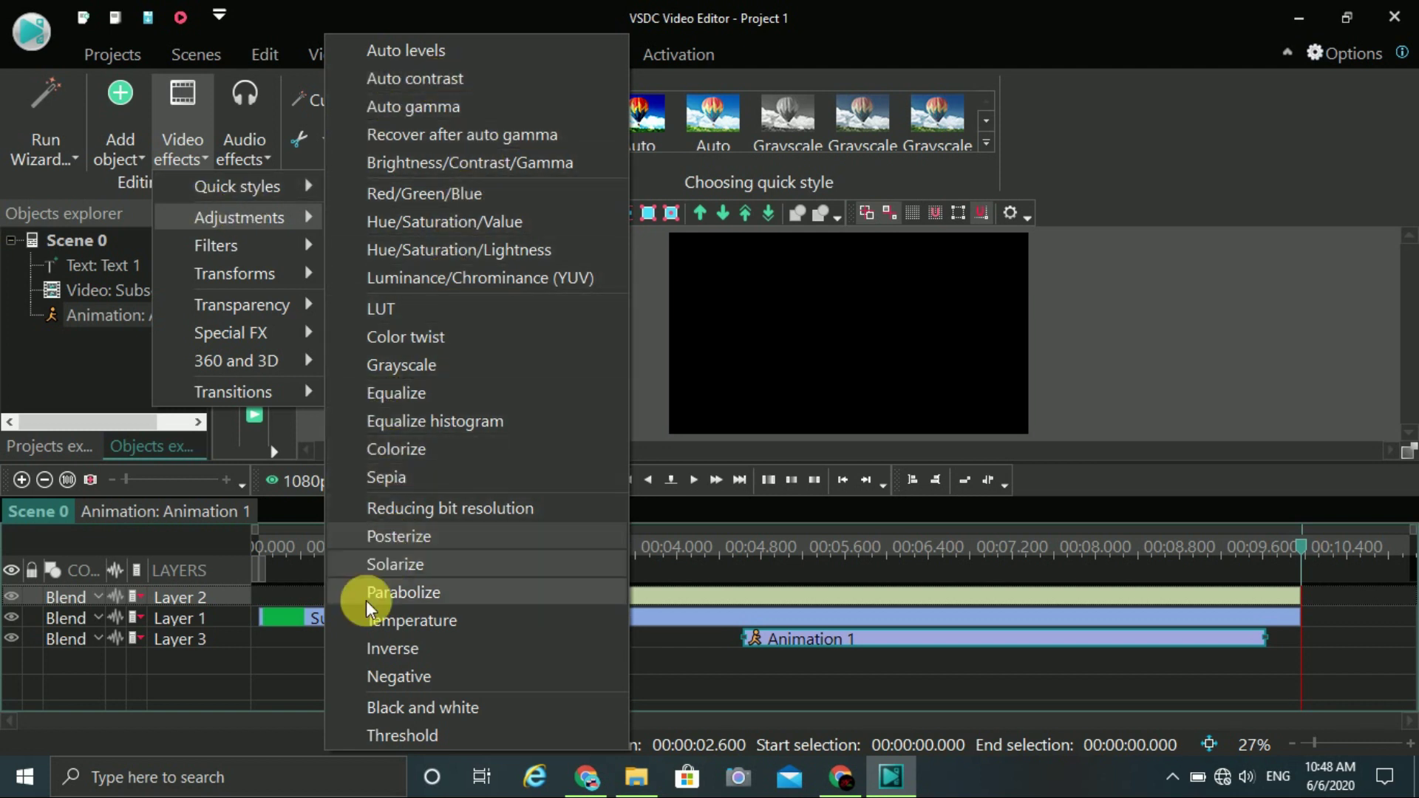
mouse_move(248, 275)
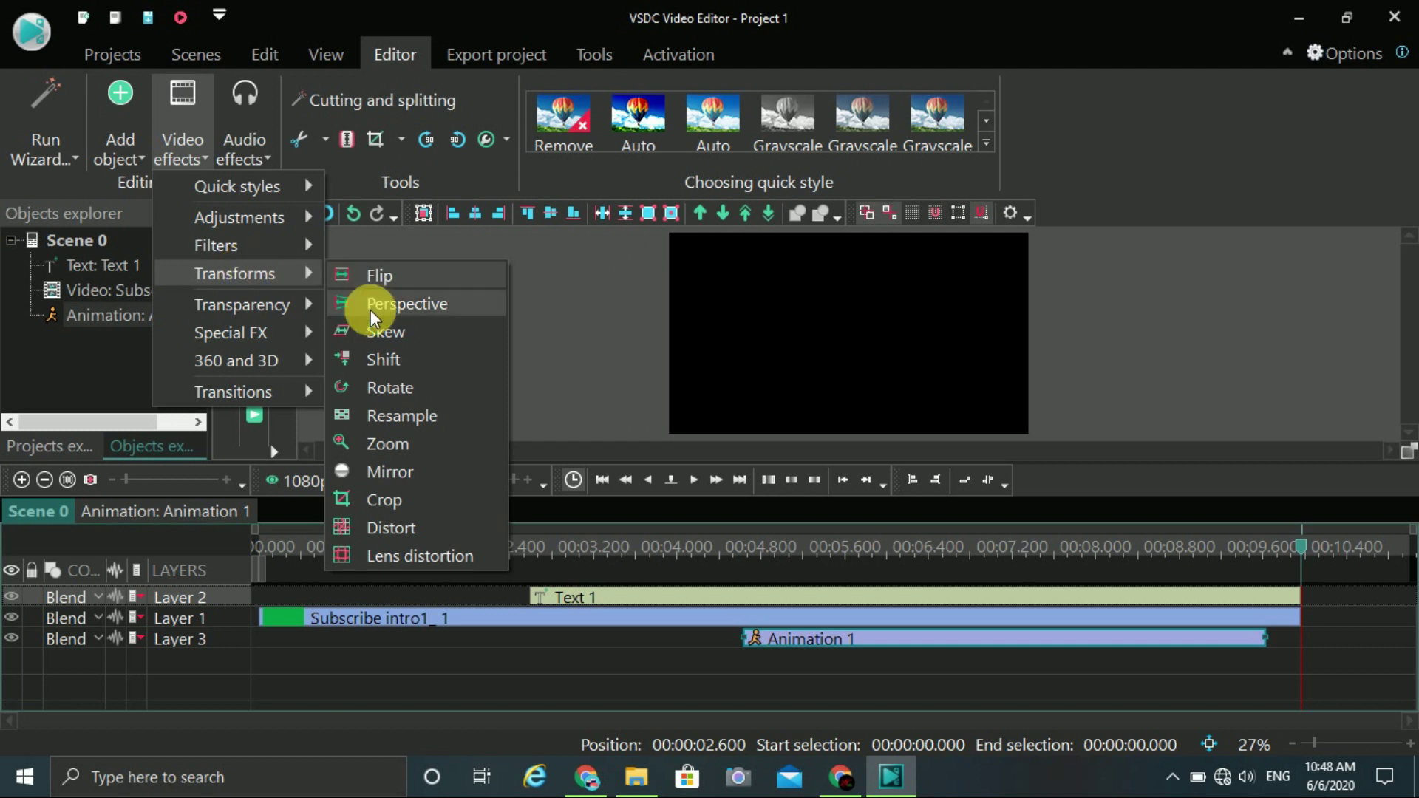
mouse_move(246, 344)
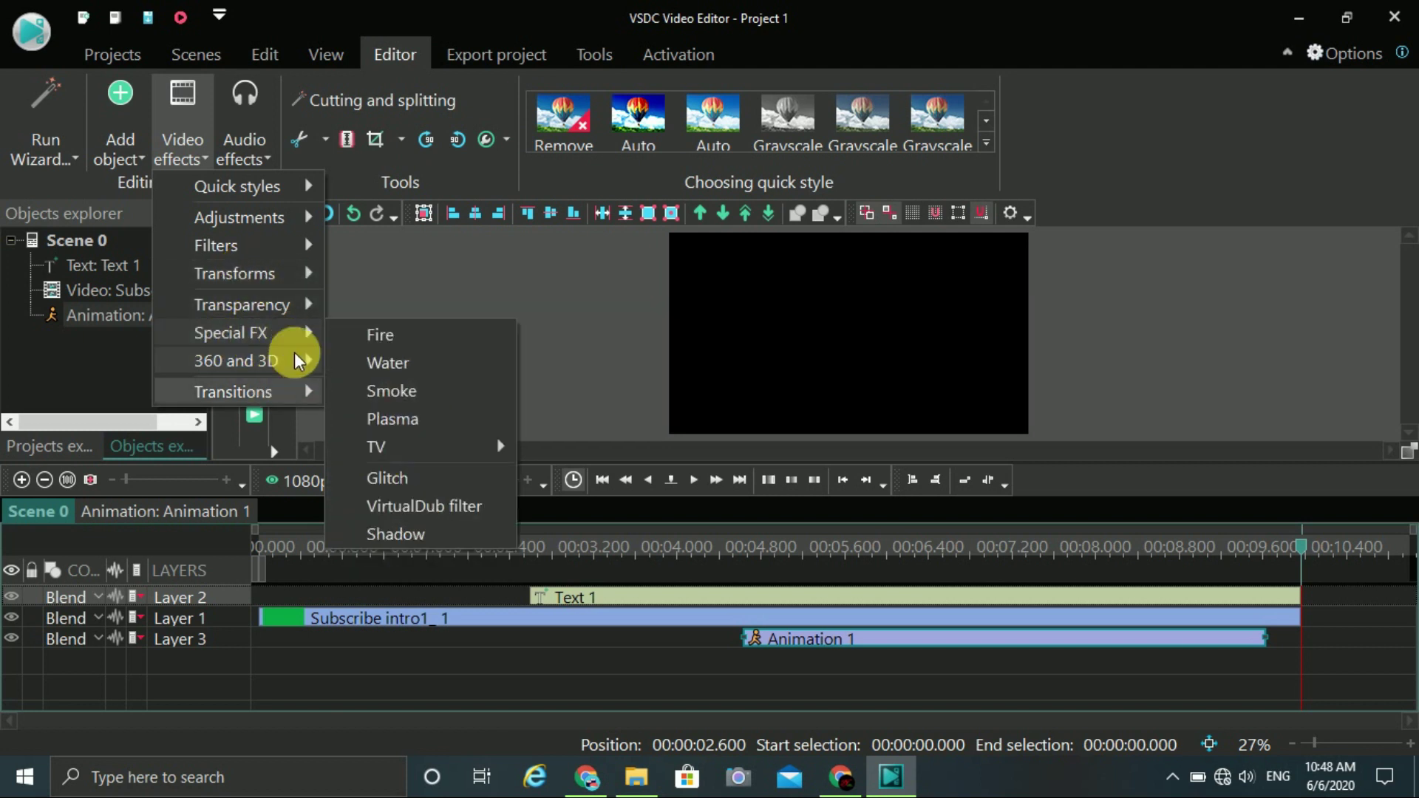
click(259, 157)
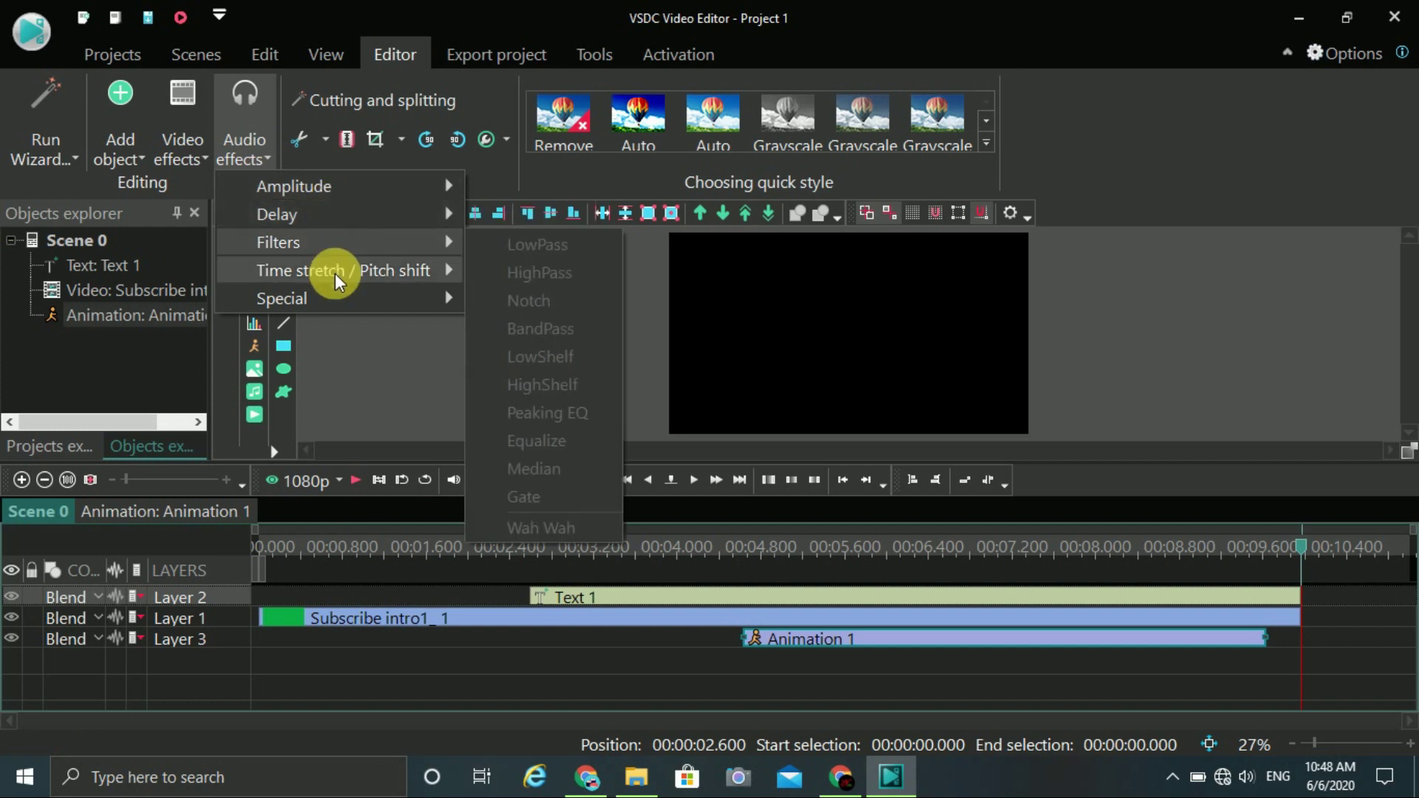
mouse_move(358, 190)
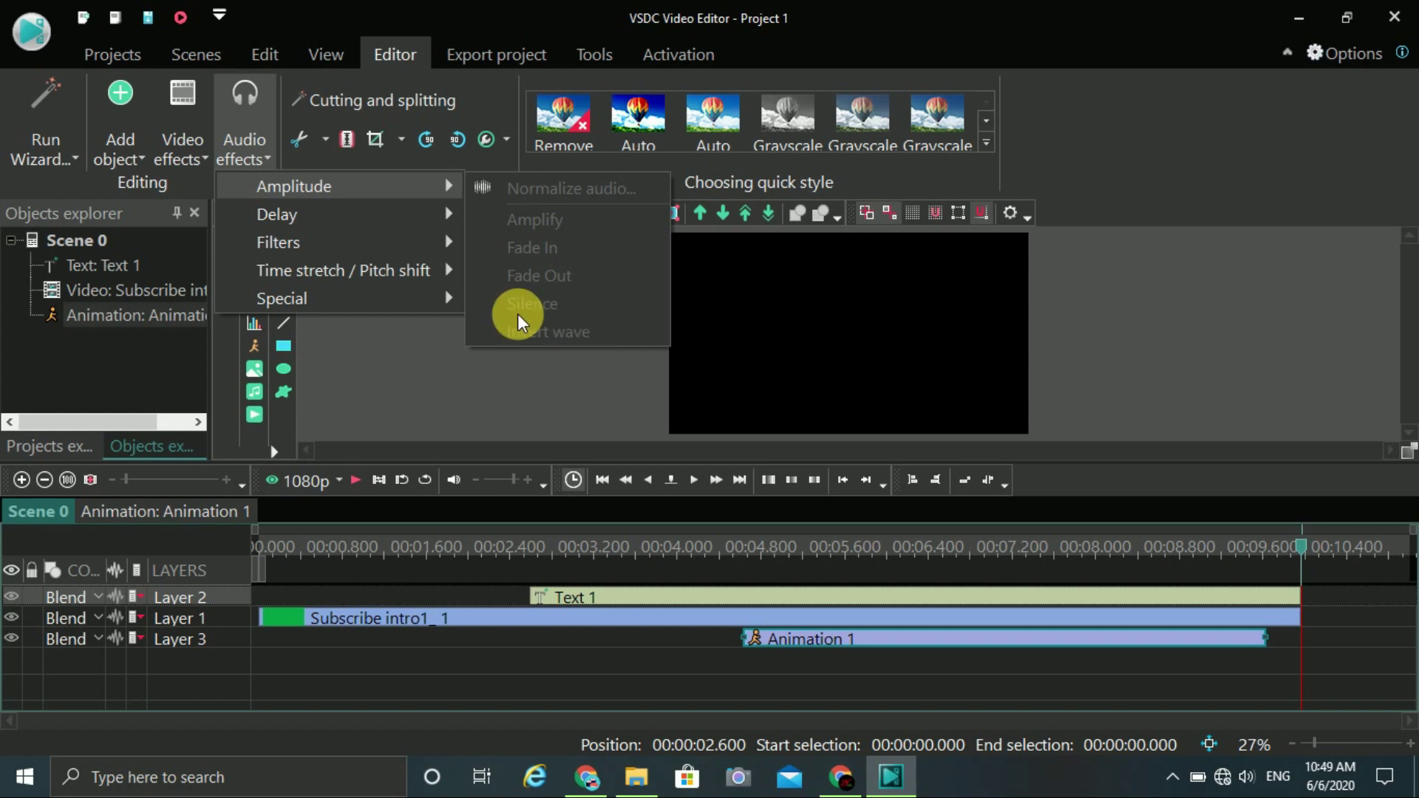
click(402, 387)
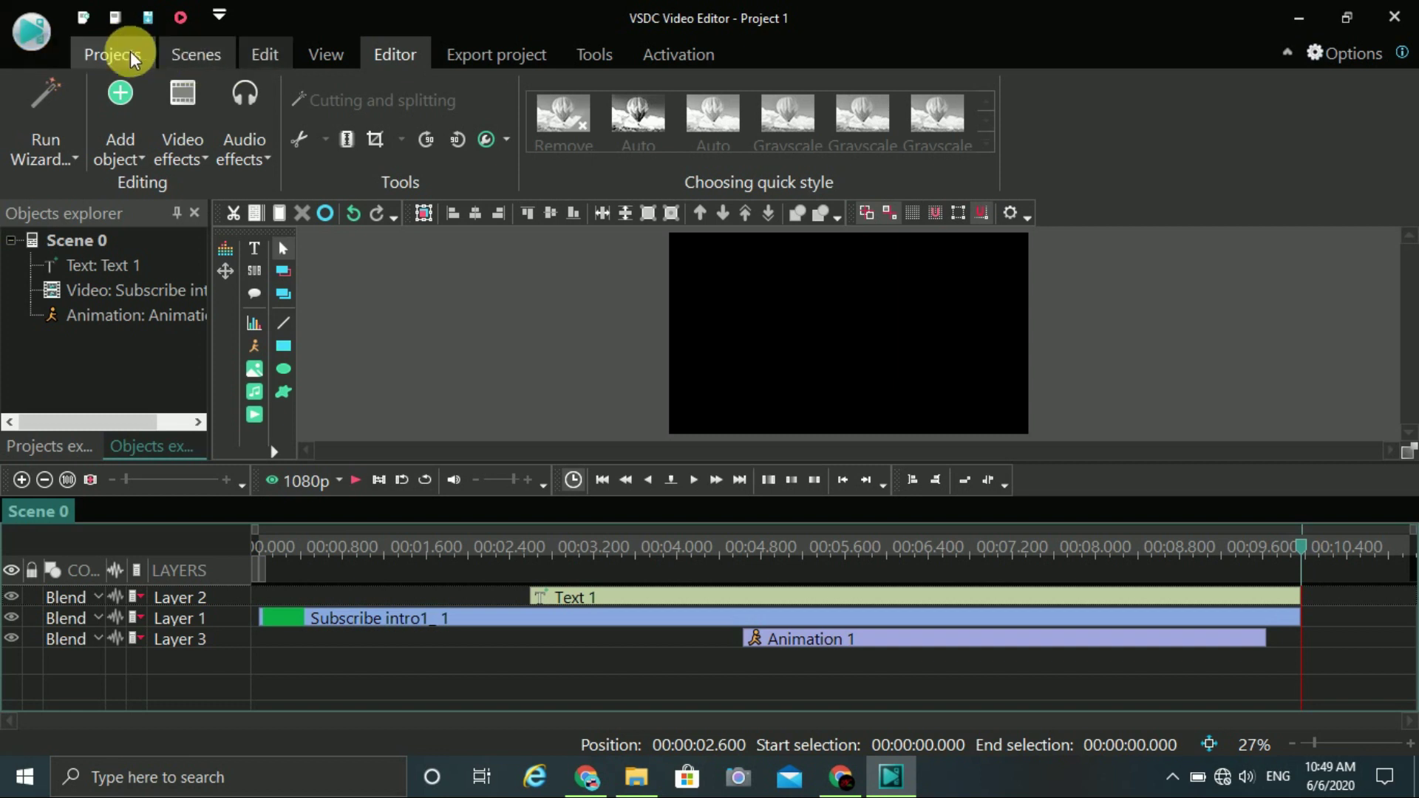
- Review the project and scene management commands and undo the last move of the animation clip
click(107, 51)
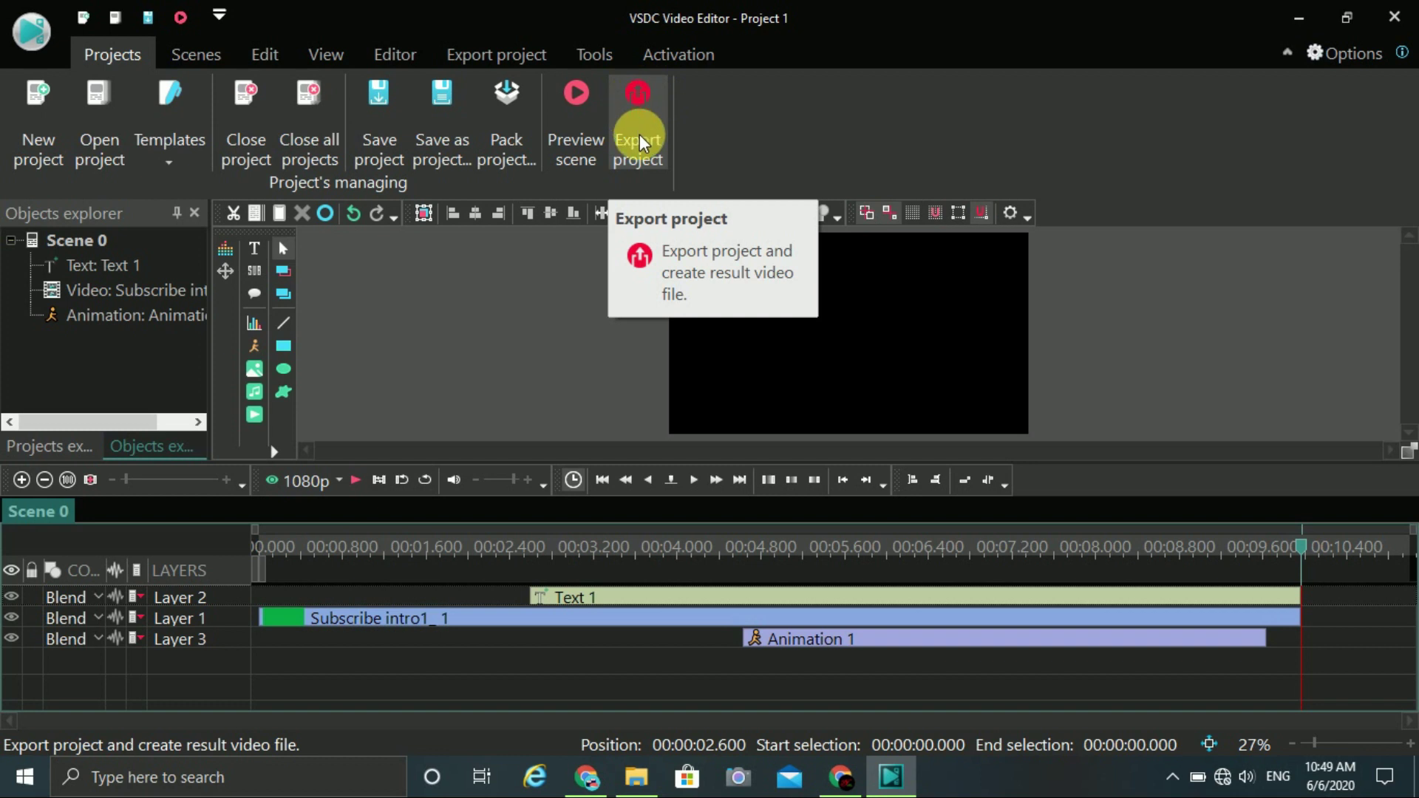
click(203, 56)
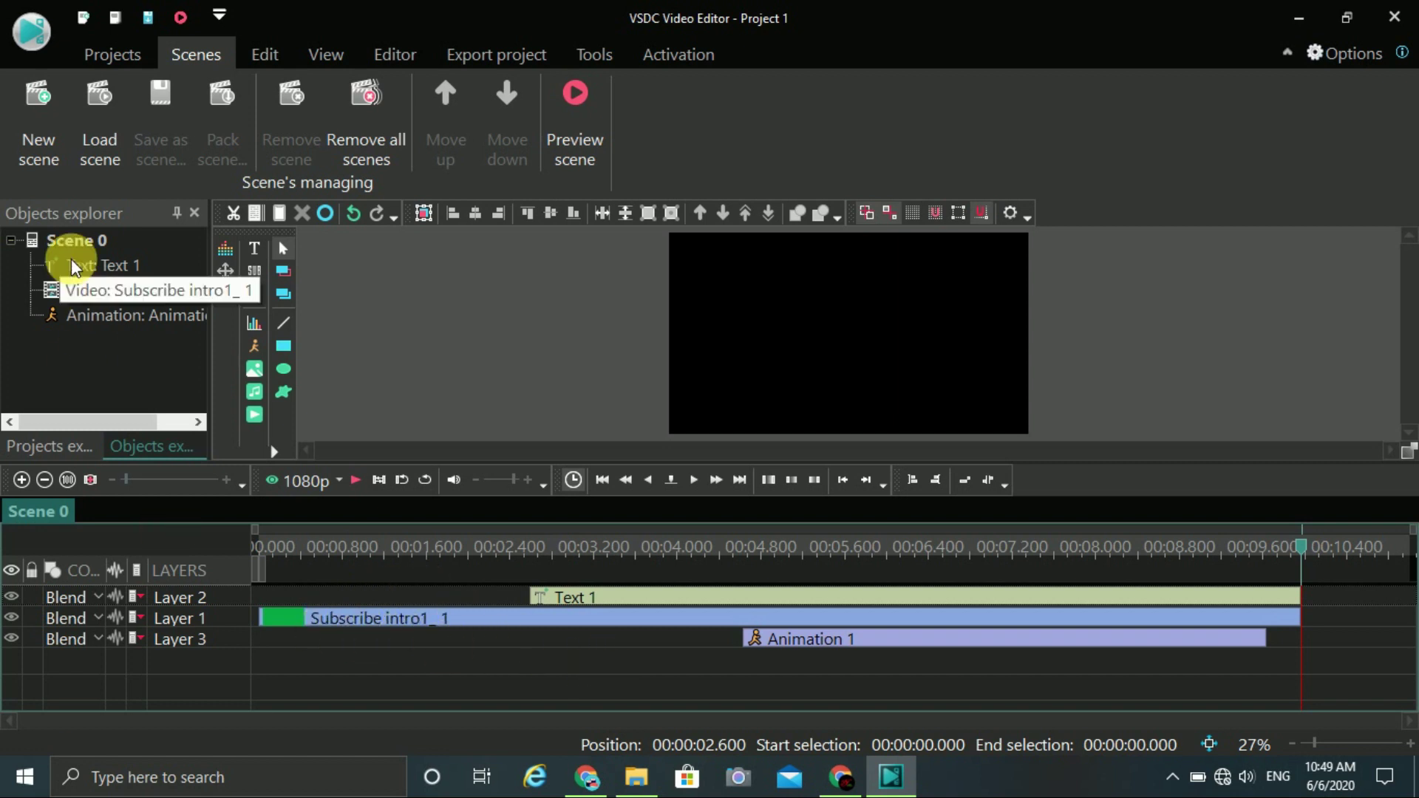
click(289, 44)
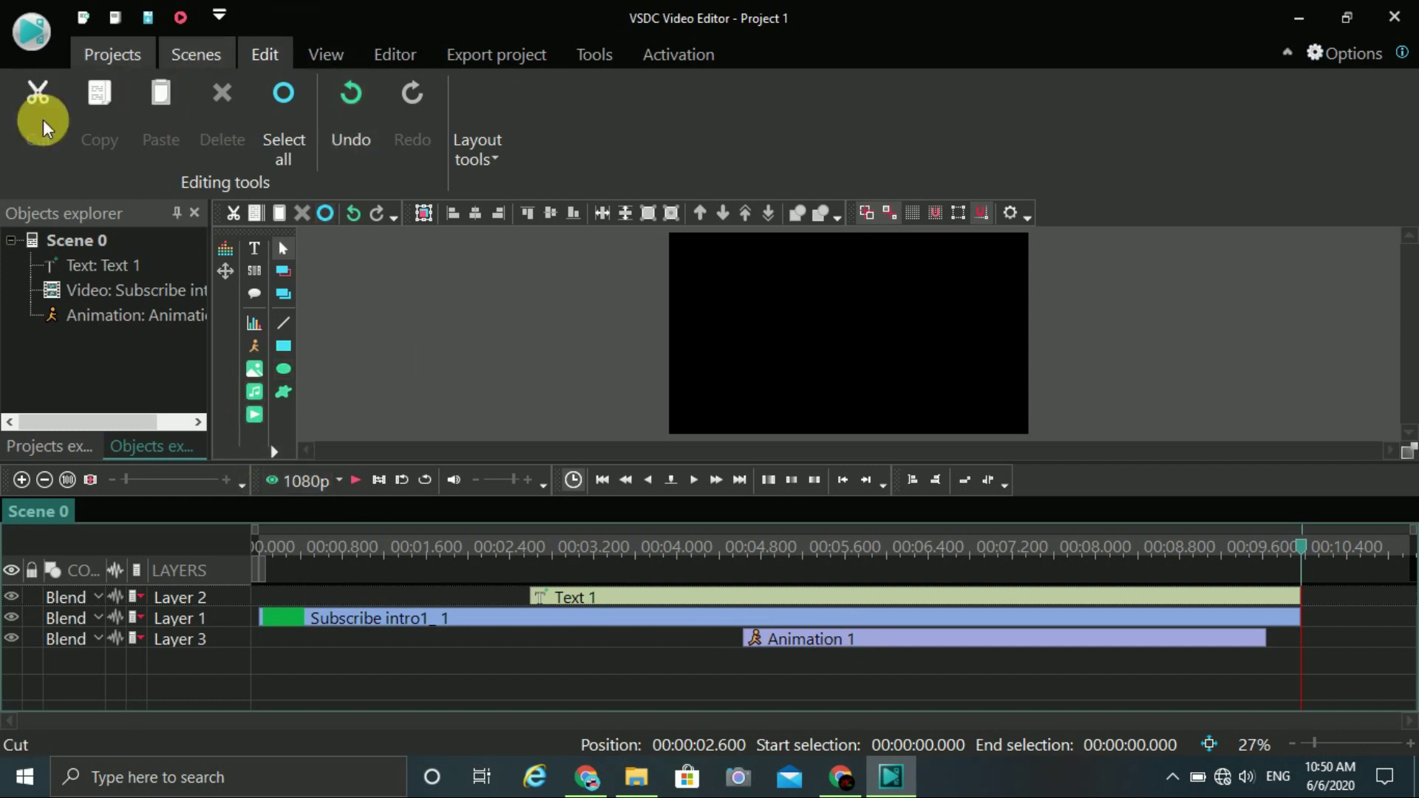
click(340, 105)
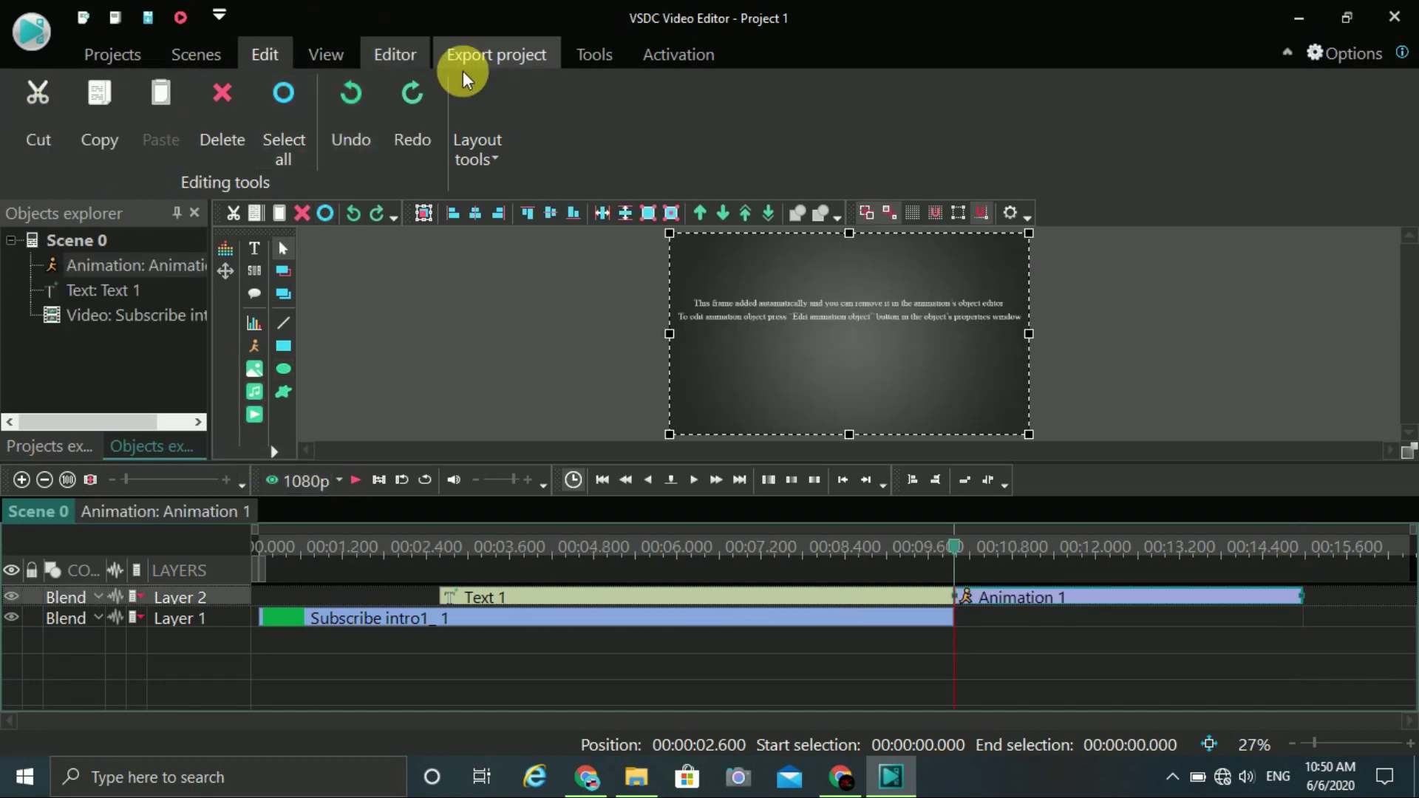
- Examine the commands offered for viewing, editing, extra tools and activation
click(326, 56)
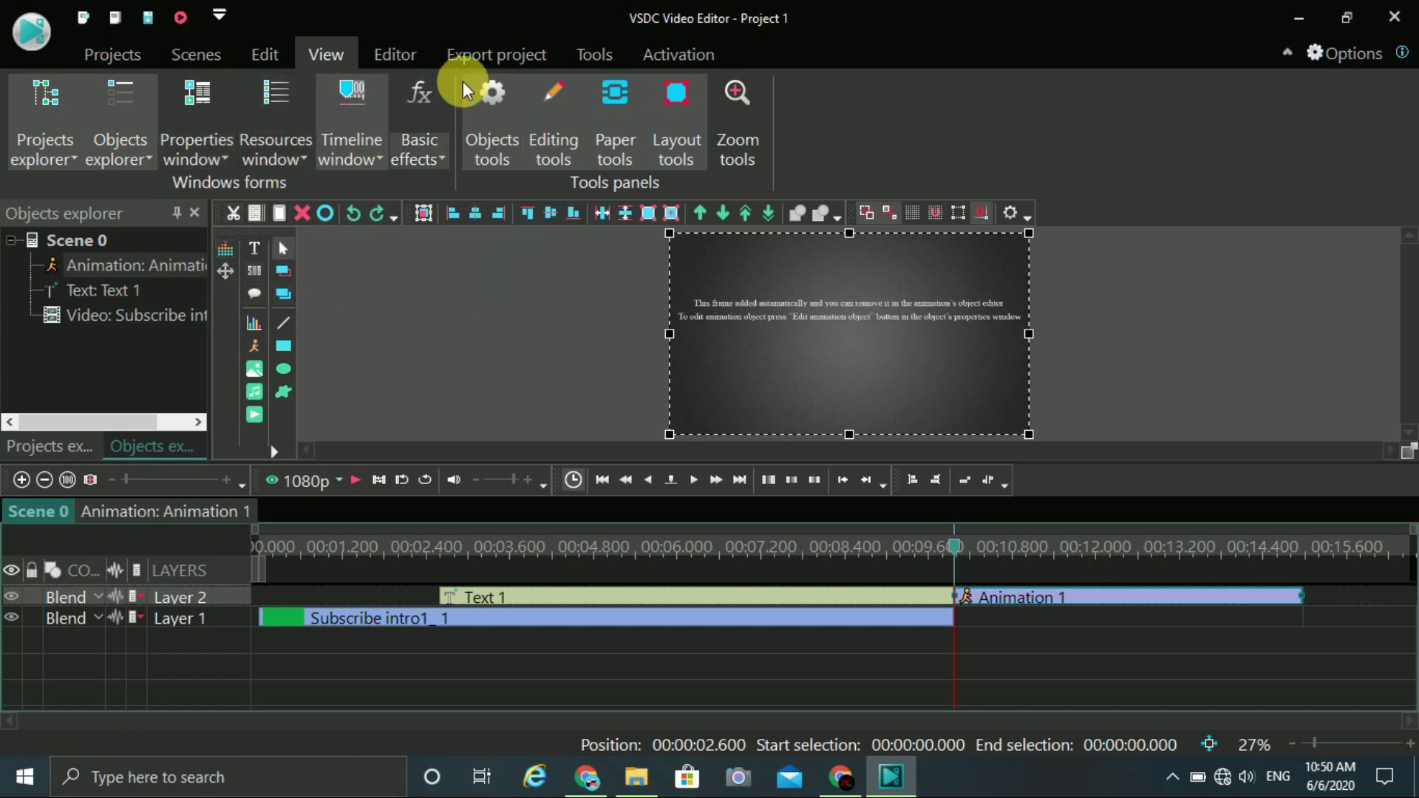
click(386, 59)
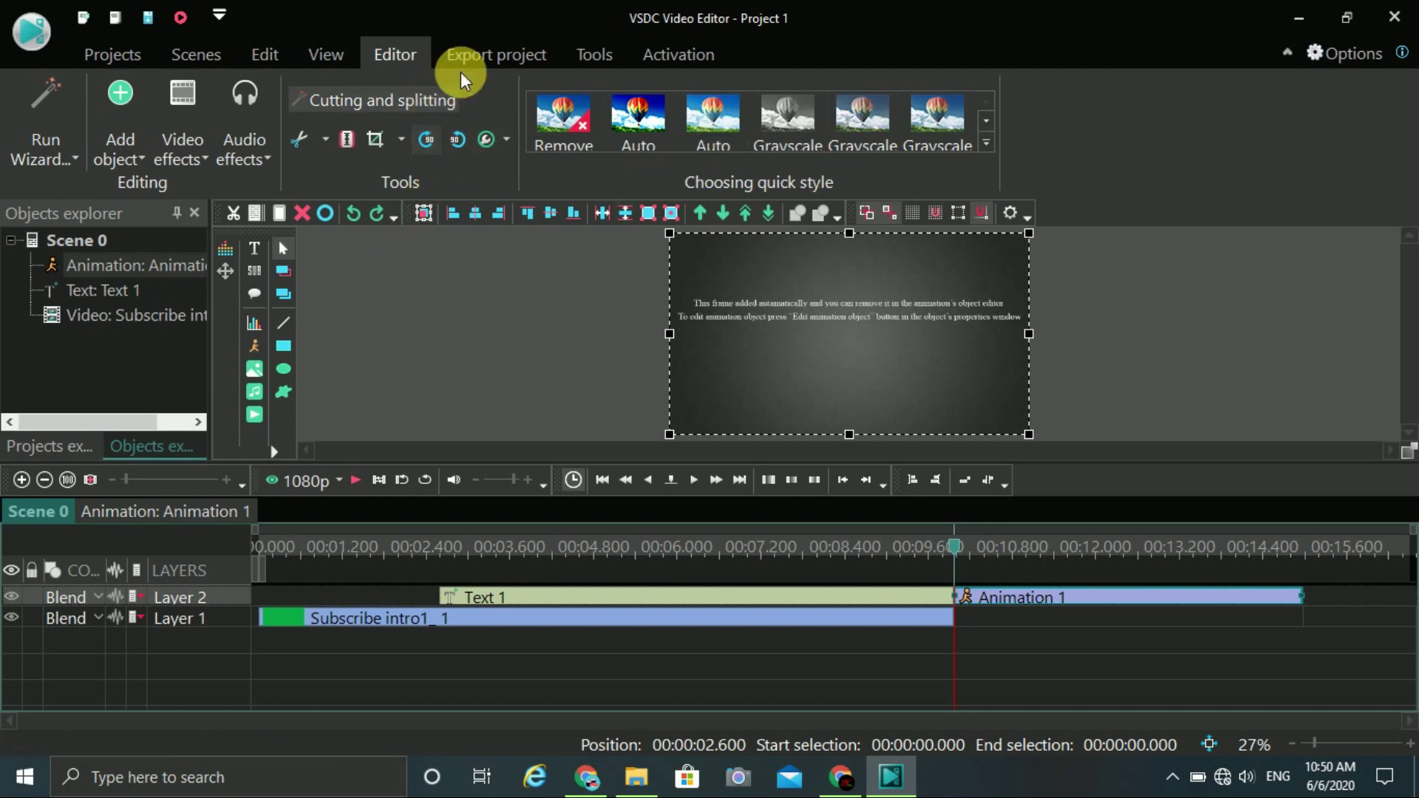
click(595, 51)
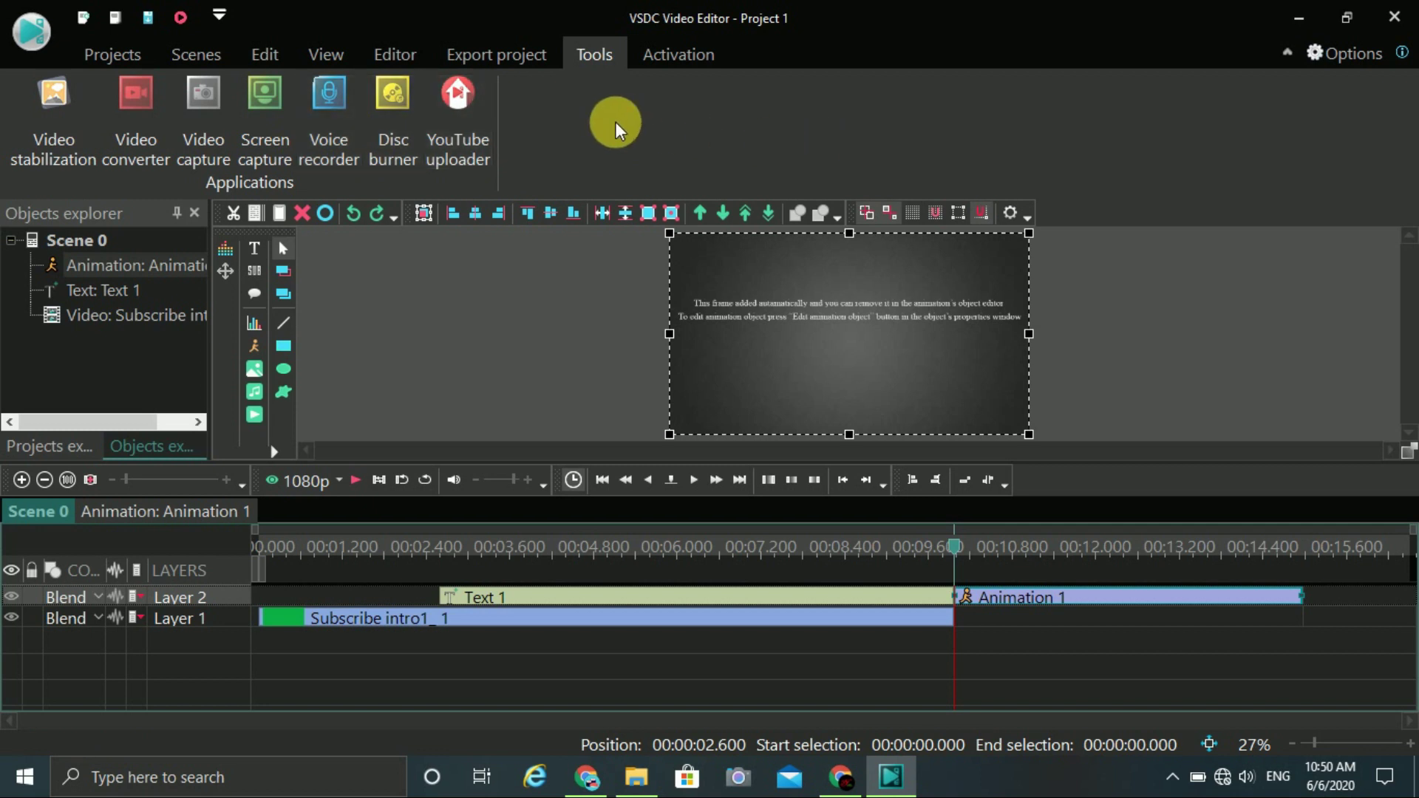
click(677, 50)
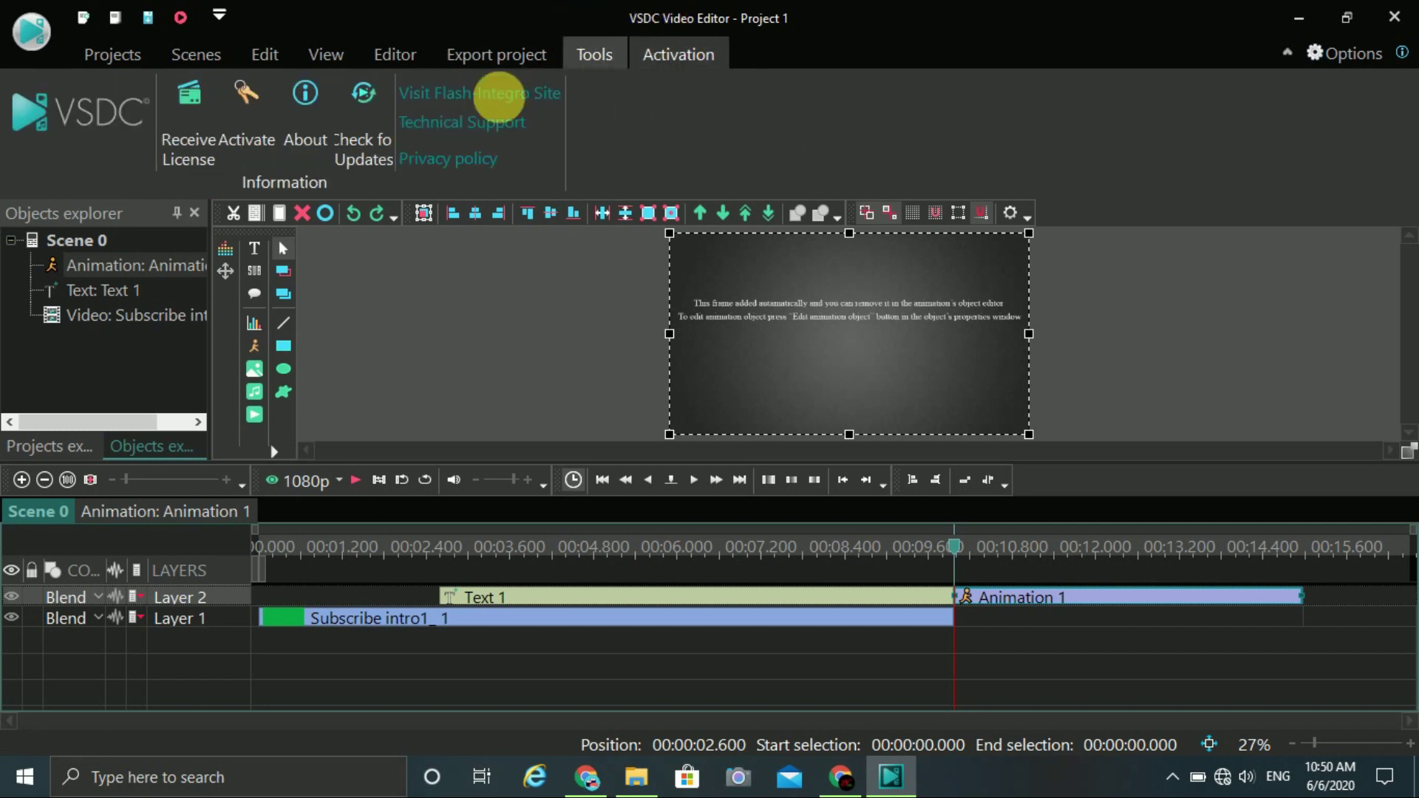
- Export the project for PC as an AVI video without premium features and close the completion message
click(482, 57)
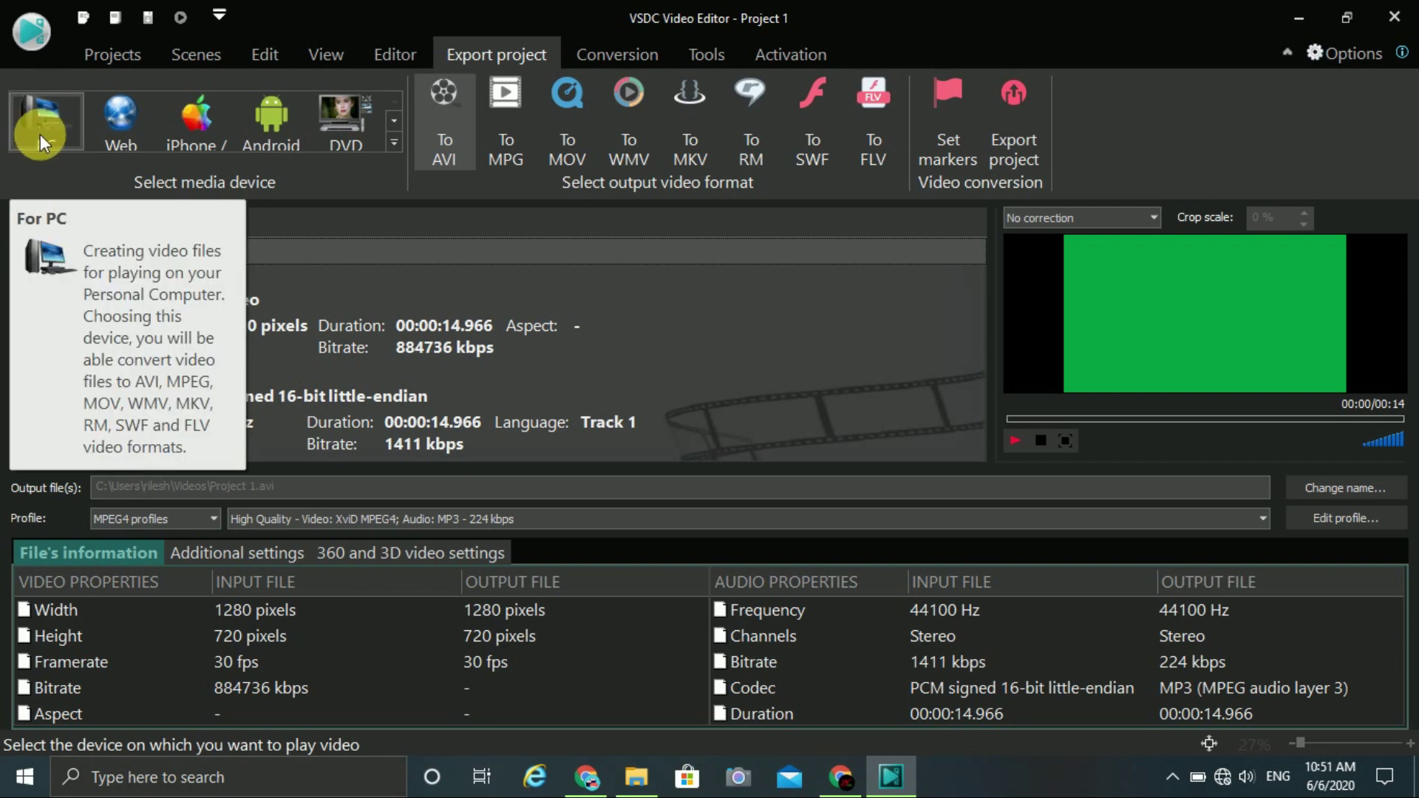
click(1012, 117)
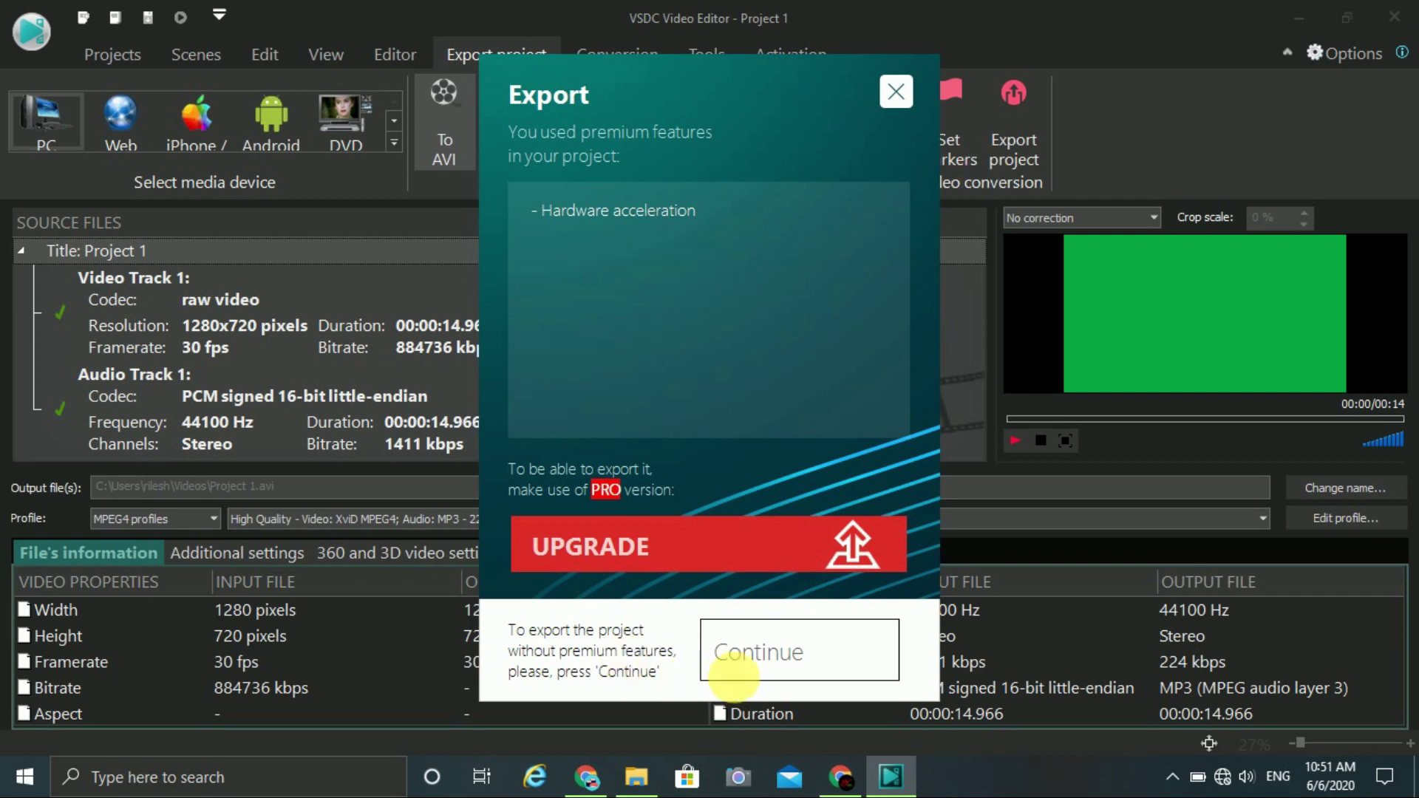
click(781, 655)
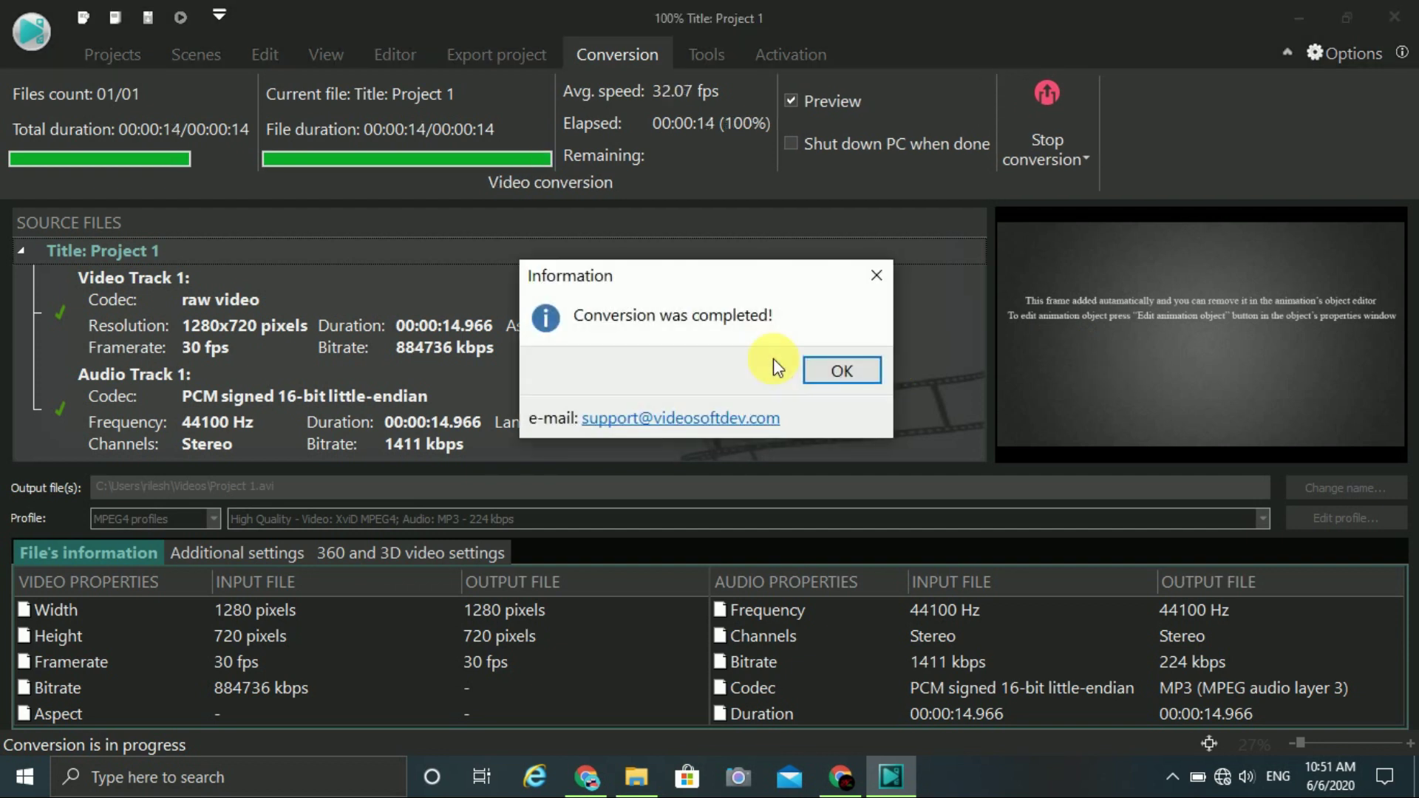
click(826, 374)
- Switch to File Explorer, find the exported Project 1 video in the Videos folder and play it
click(632, 785)
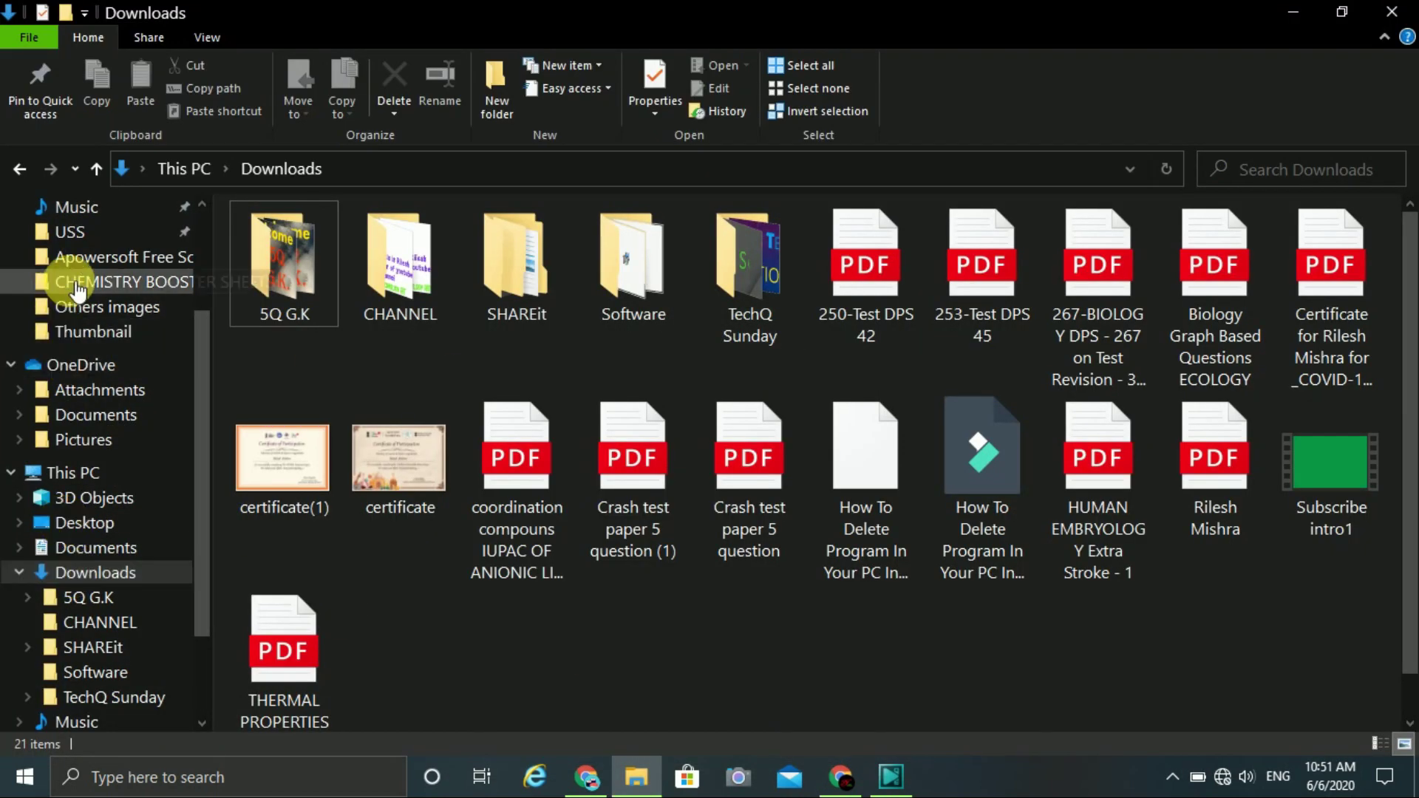
drag(197, 387, 175, 455)
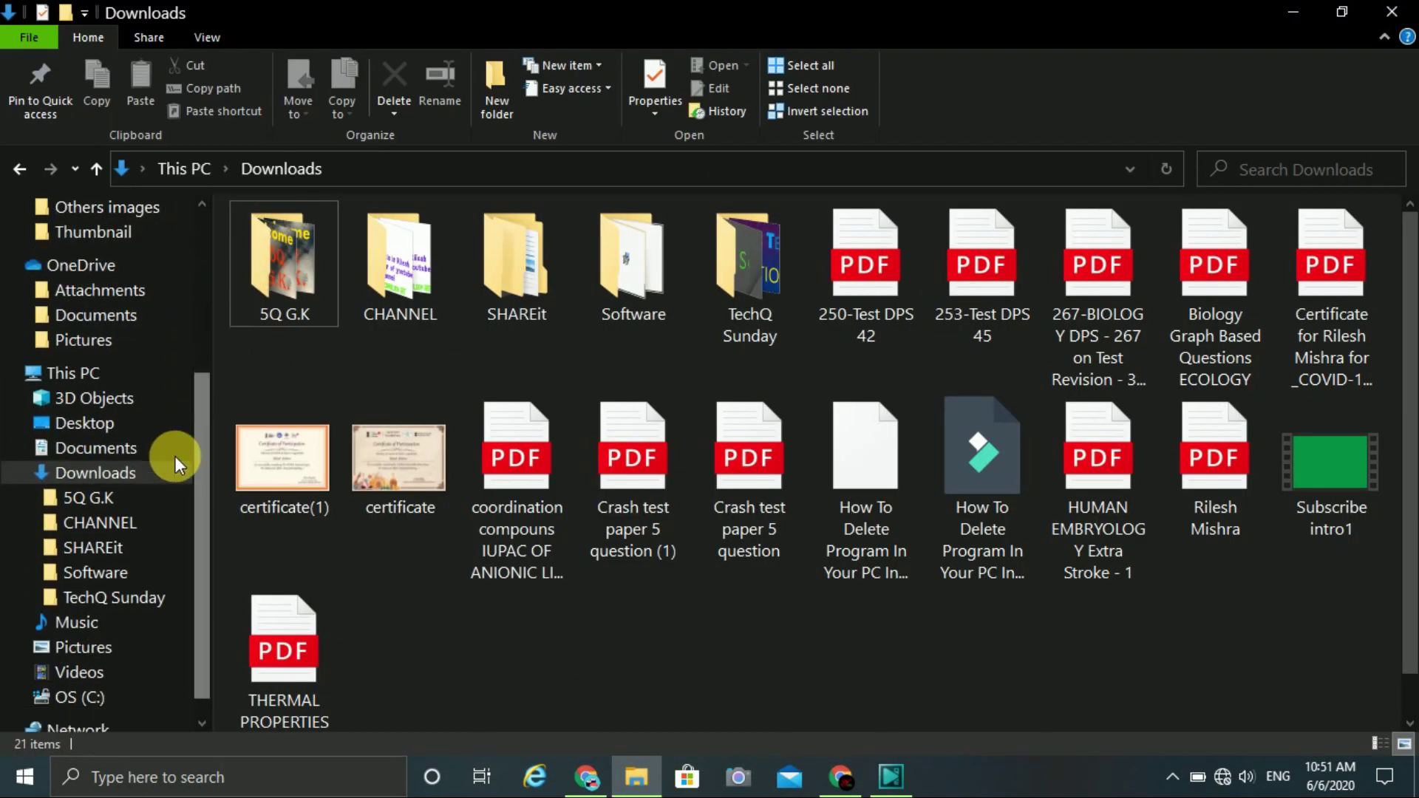
click(47, 672)
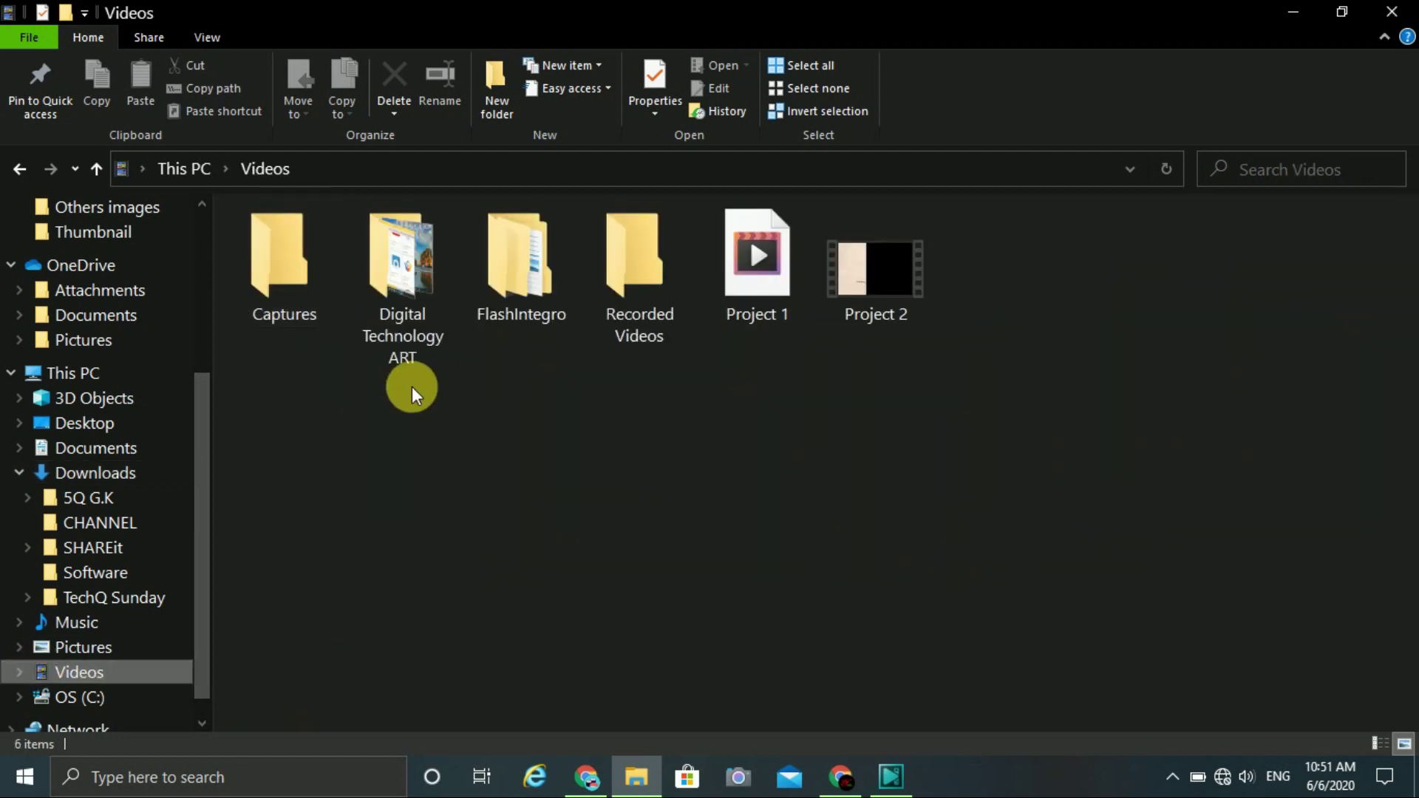
click(775, 260)
double_click(774, 260)
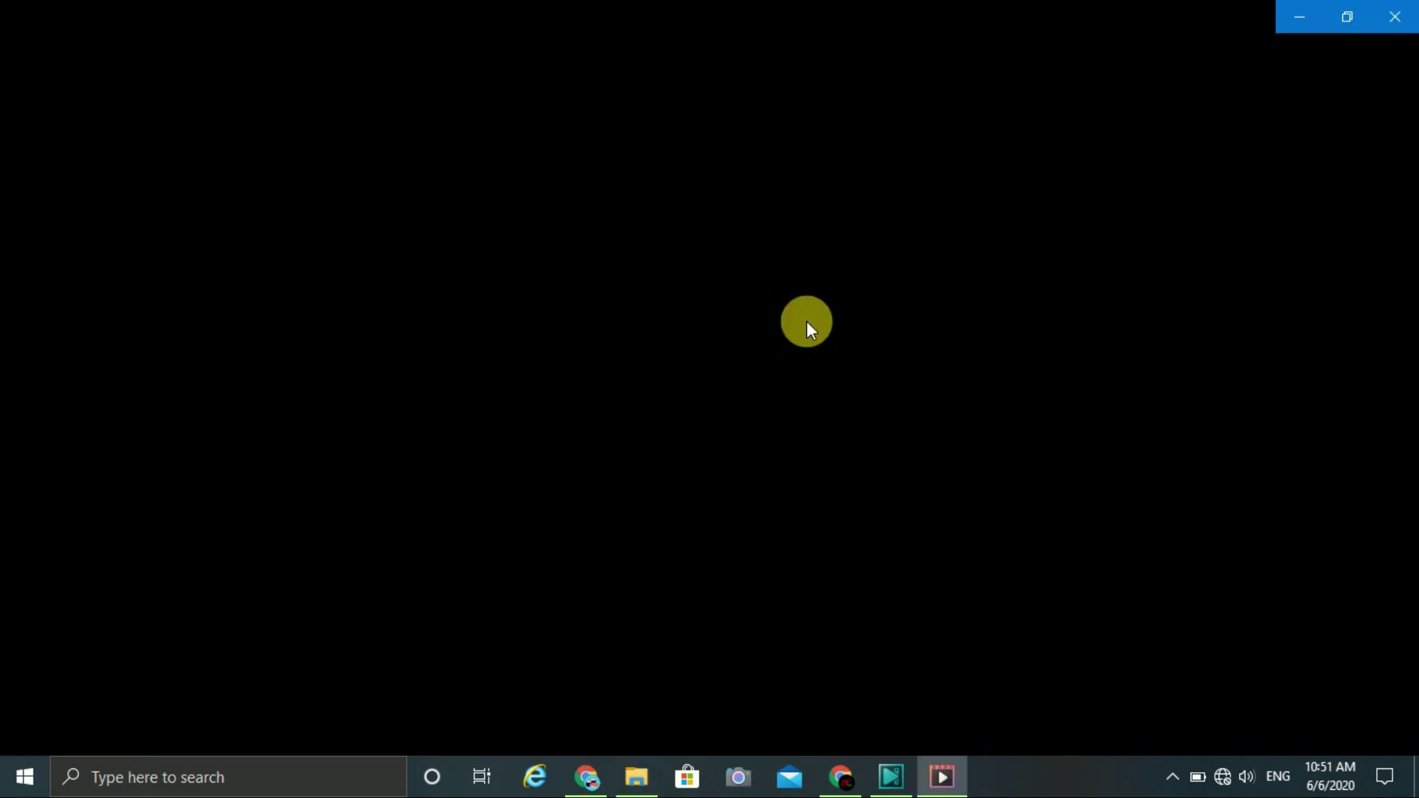
- Watch the exported video muted in full screen, pause it, and close the player to return to VSDC Video Editor
key(XF86AudioMute)
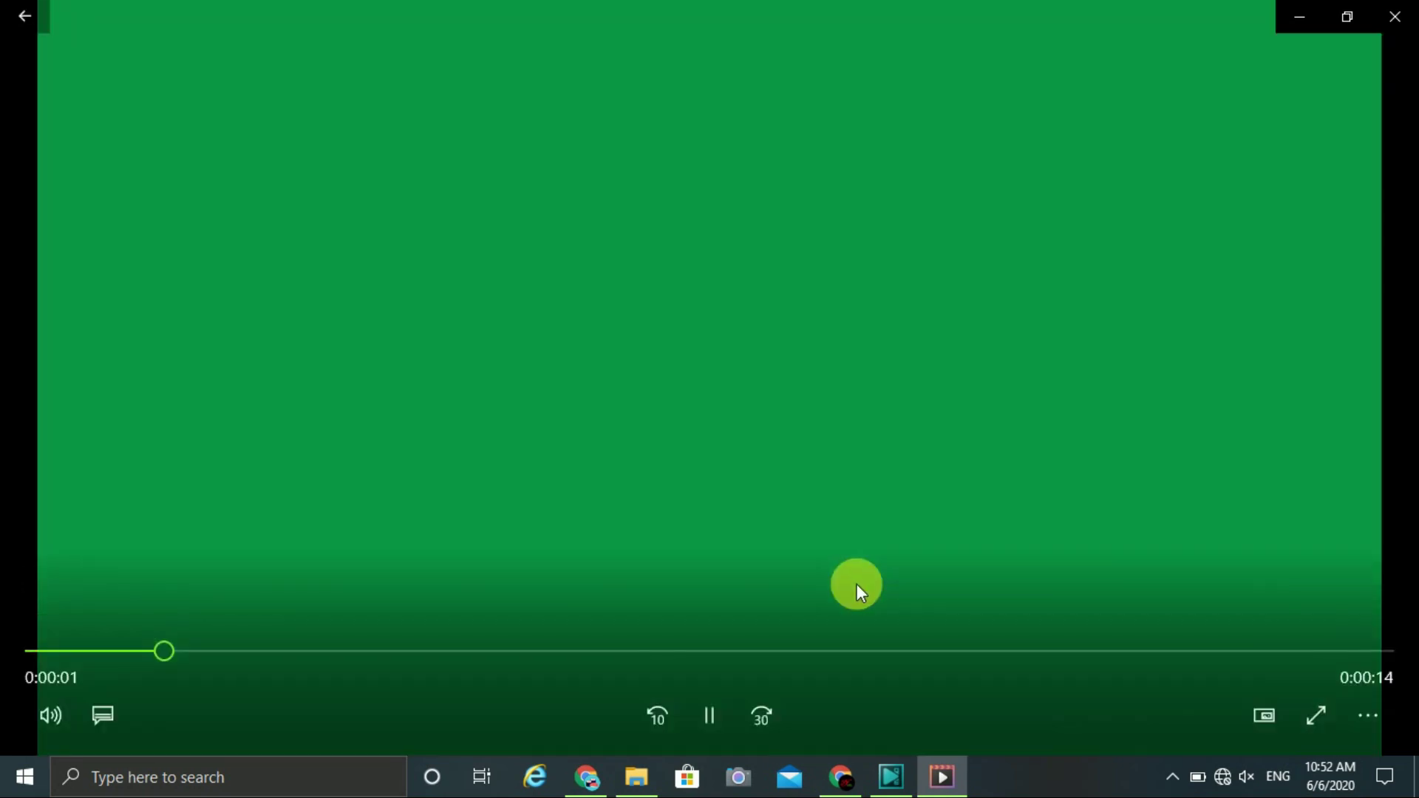
double_click(857, 584)
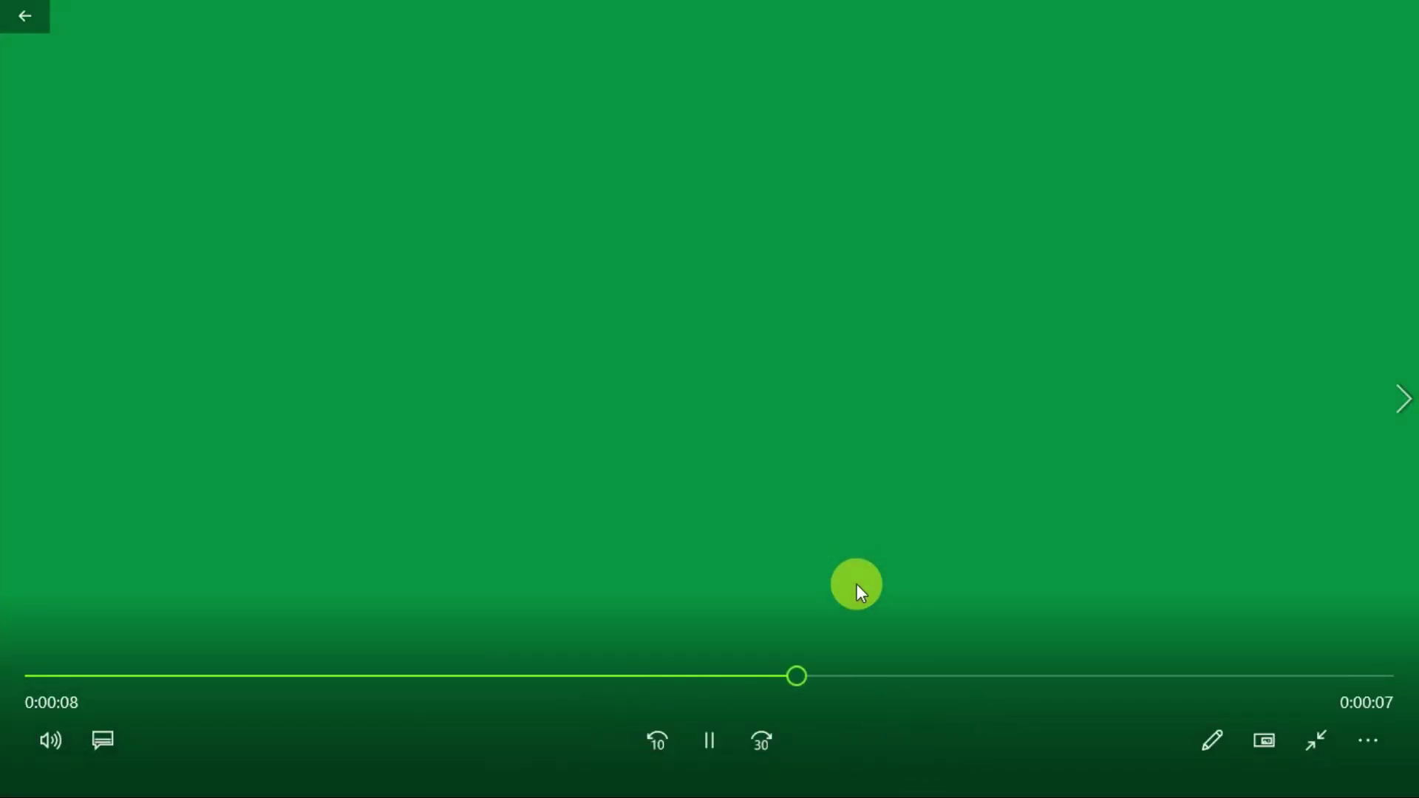
click(706, 748)
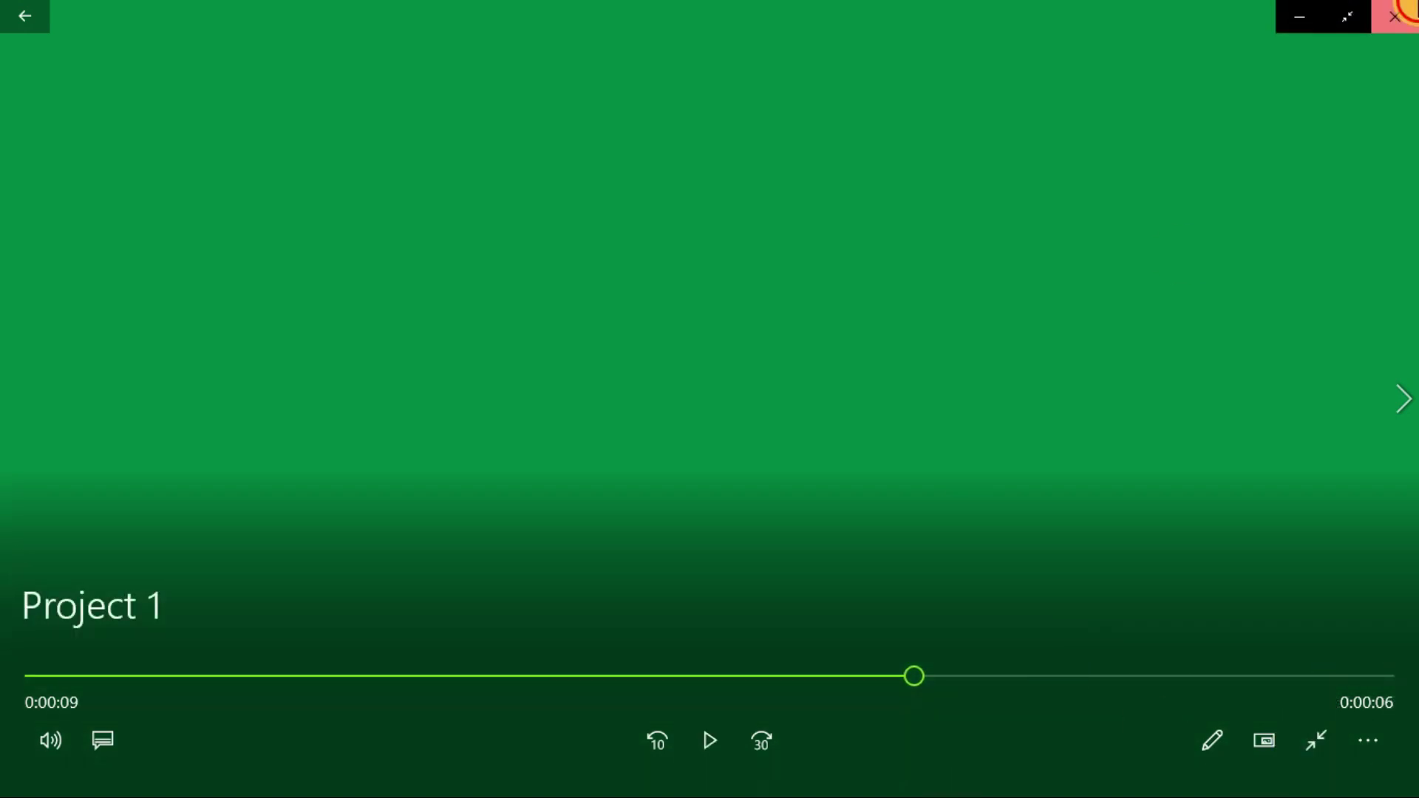
click(1384, 15)
click(1373, 16)
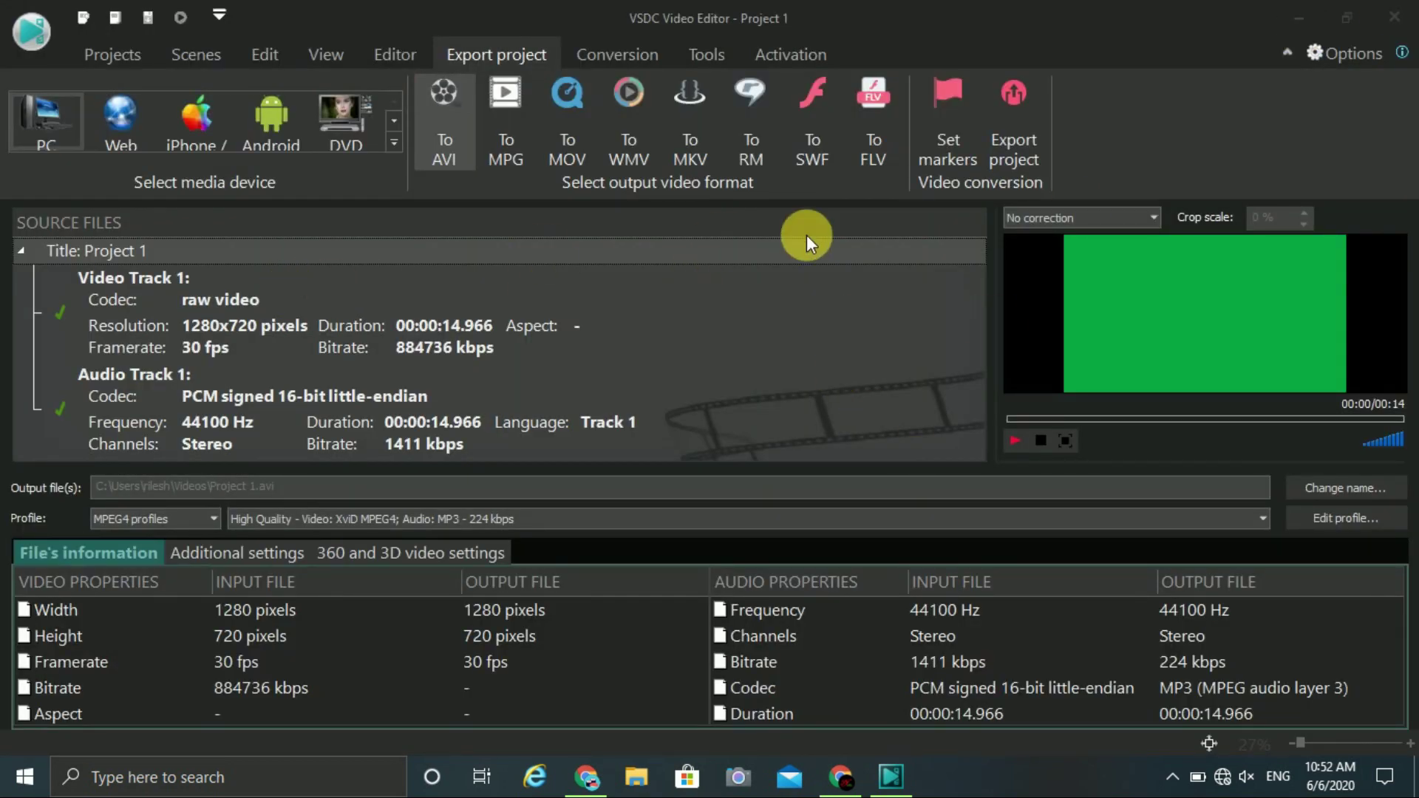
- Review the commands for editing, managing projects and scenes, viewing and exporting once more
click(394, 51)
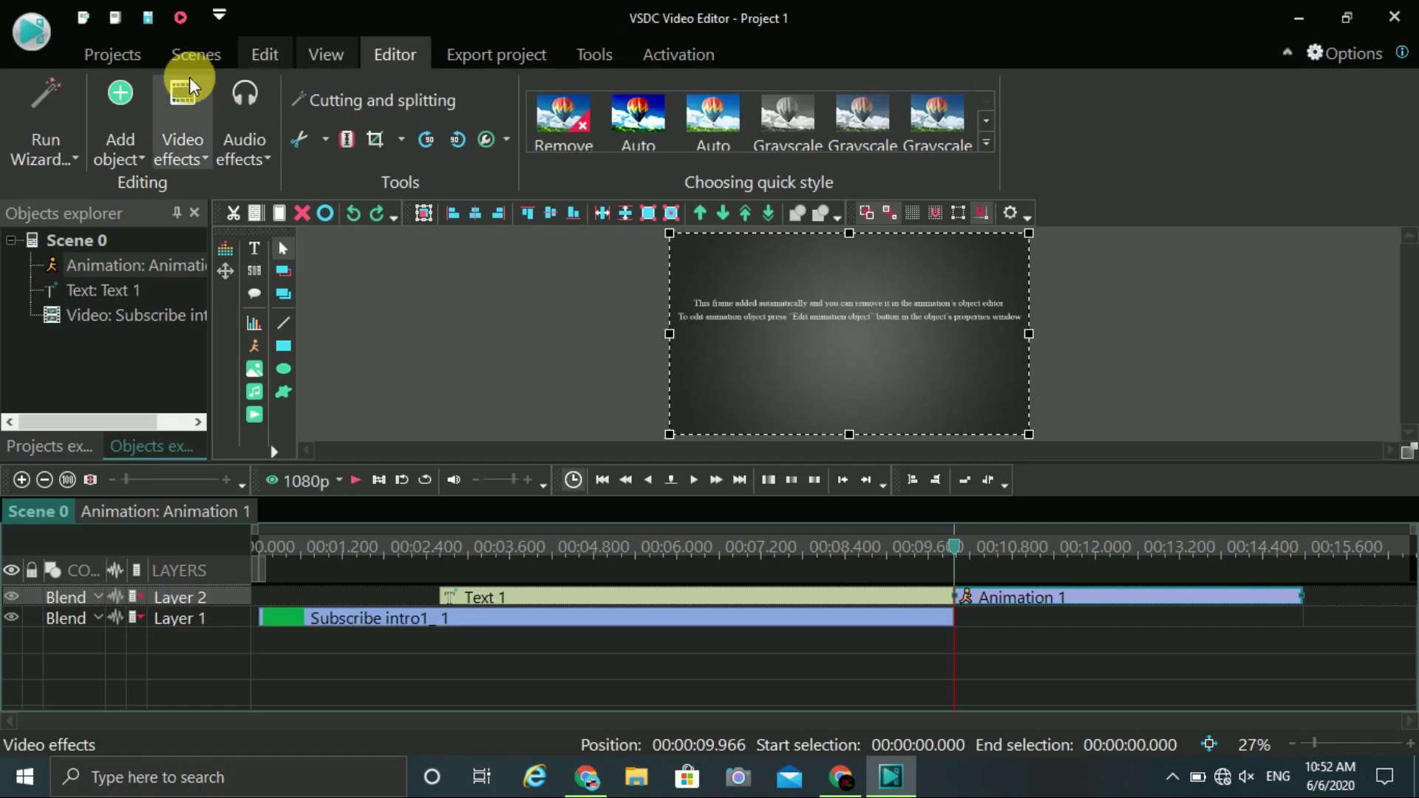
click(268, 58)
click(127, 58)
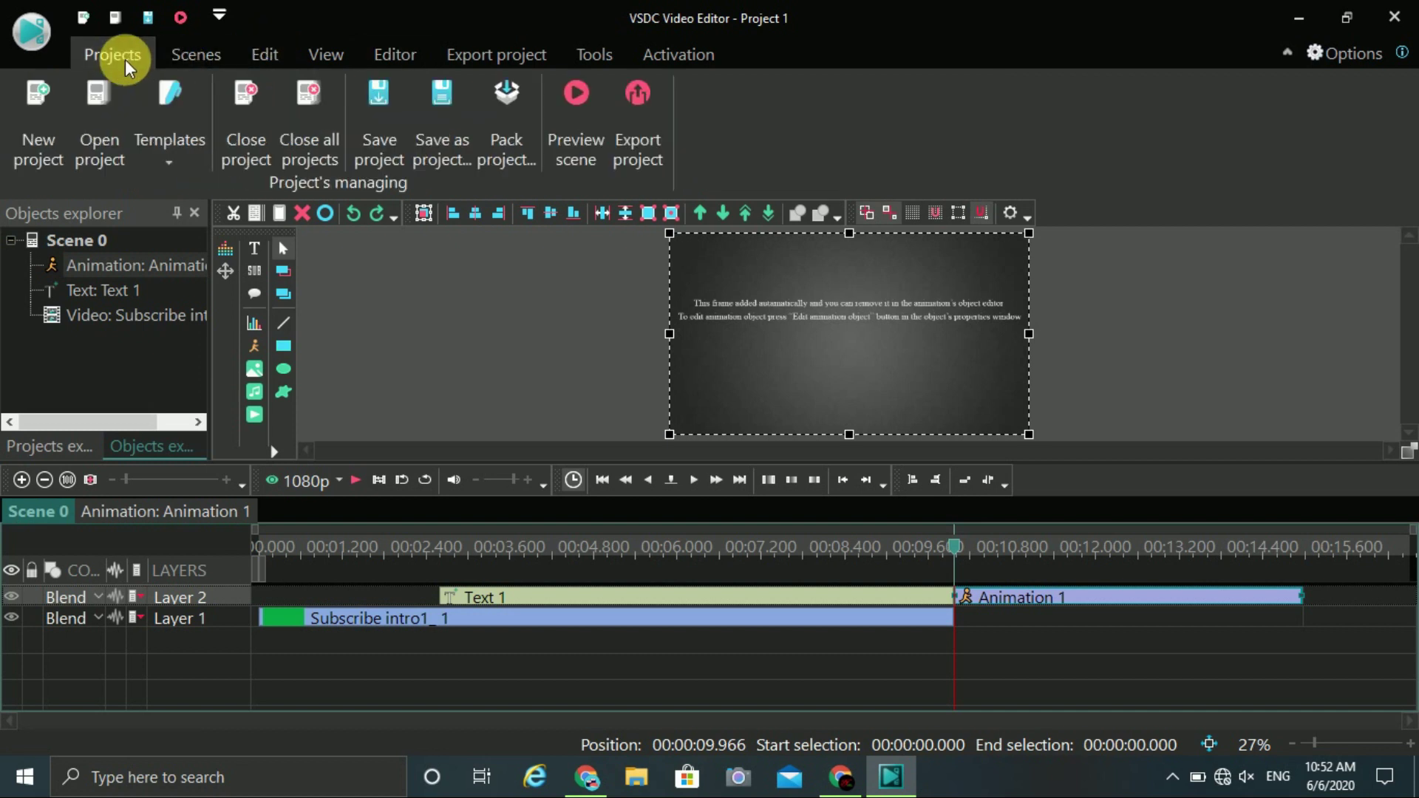
click(206, 43)
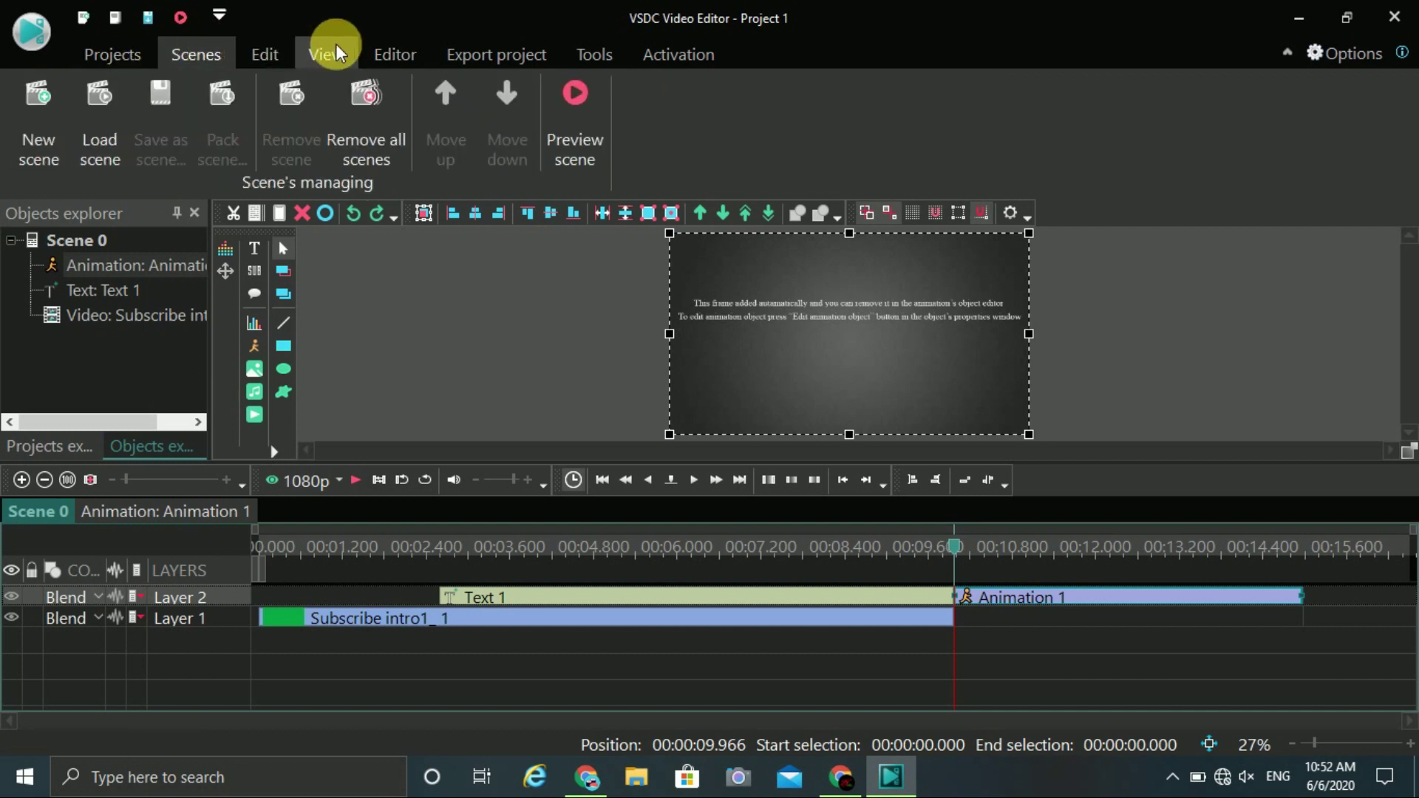
click(272, 56)
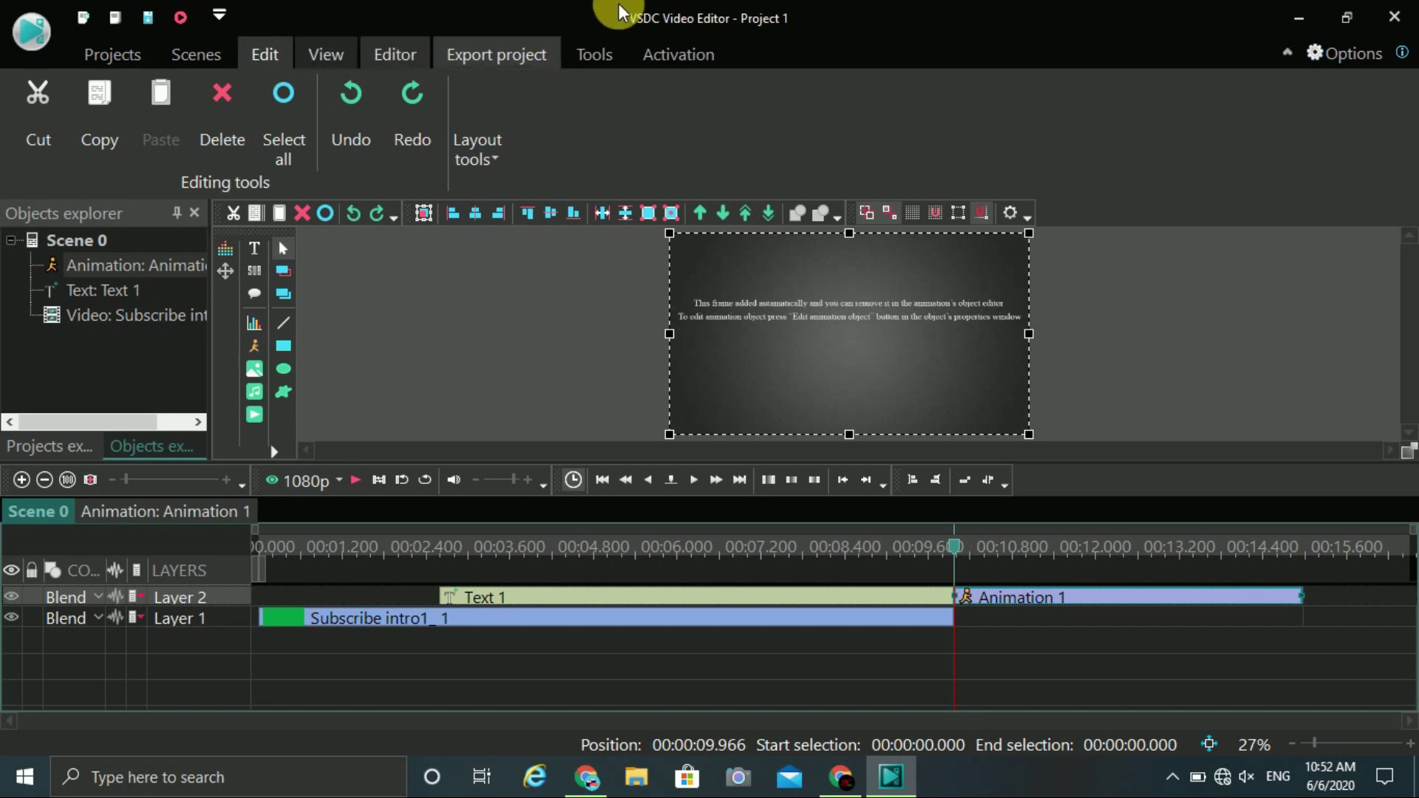
click(504, 38)
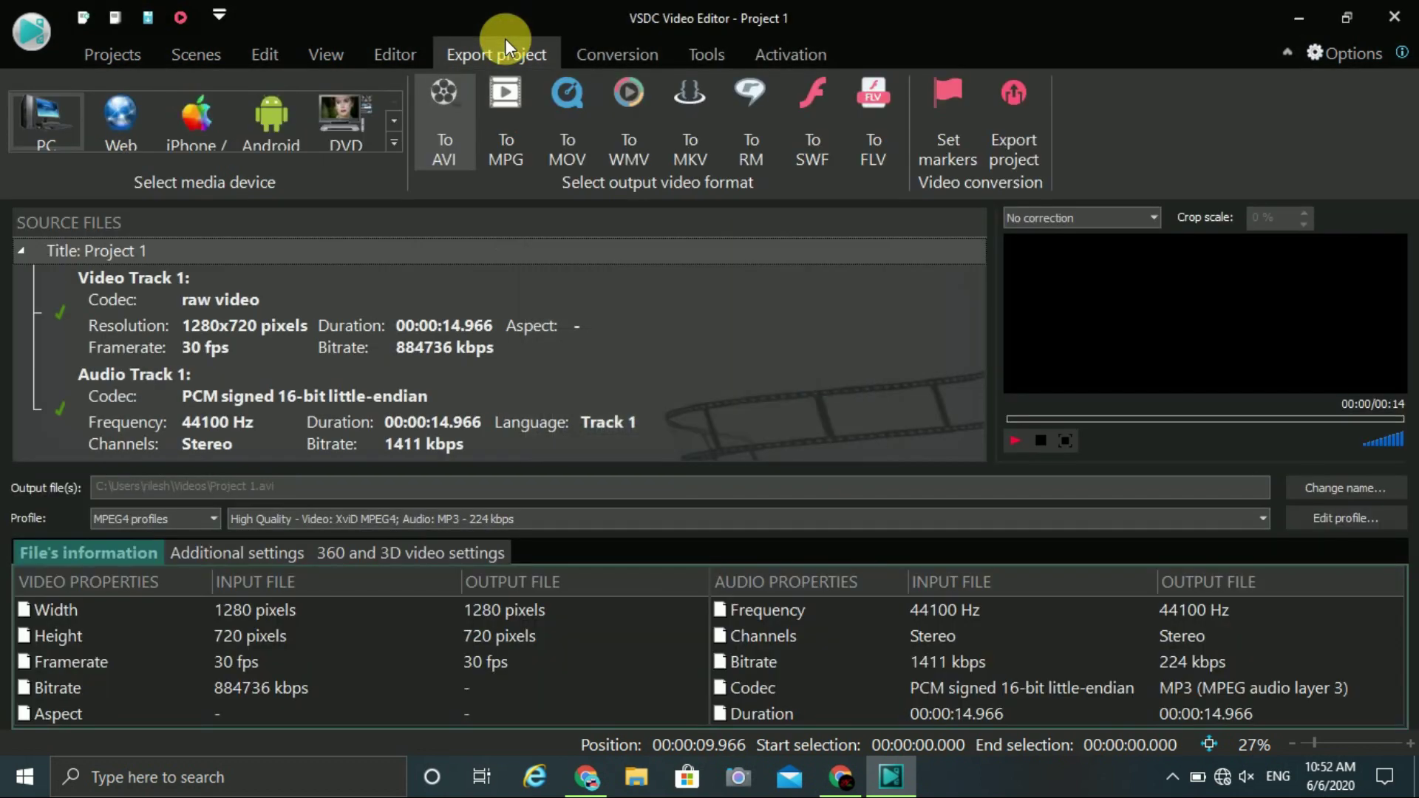
click(317, 43)
click(161, 48)
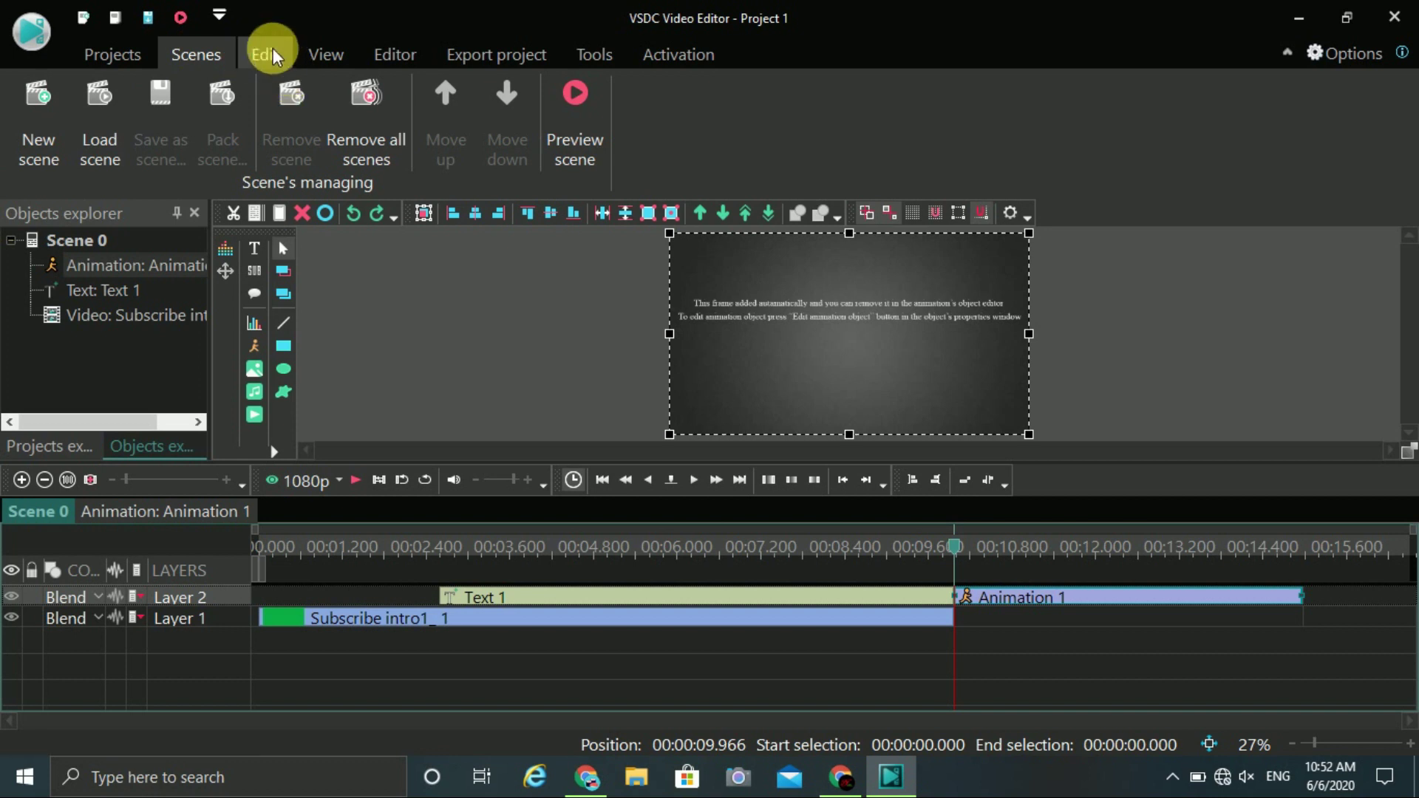
- Open the animation object from the scene preview to show its own timeline
double_click(669, 233)
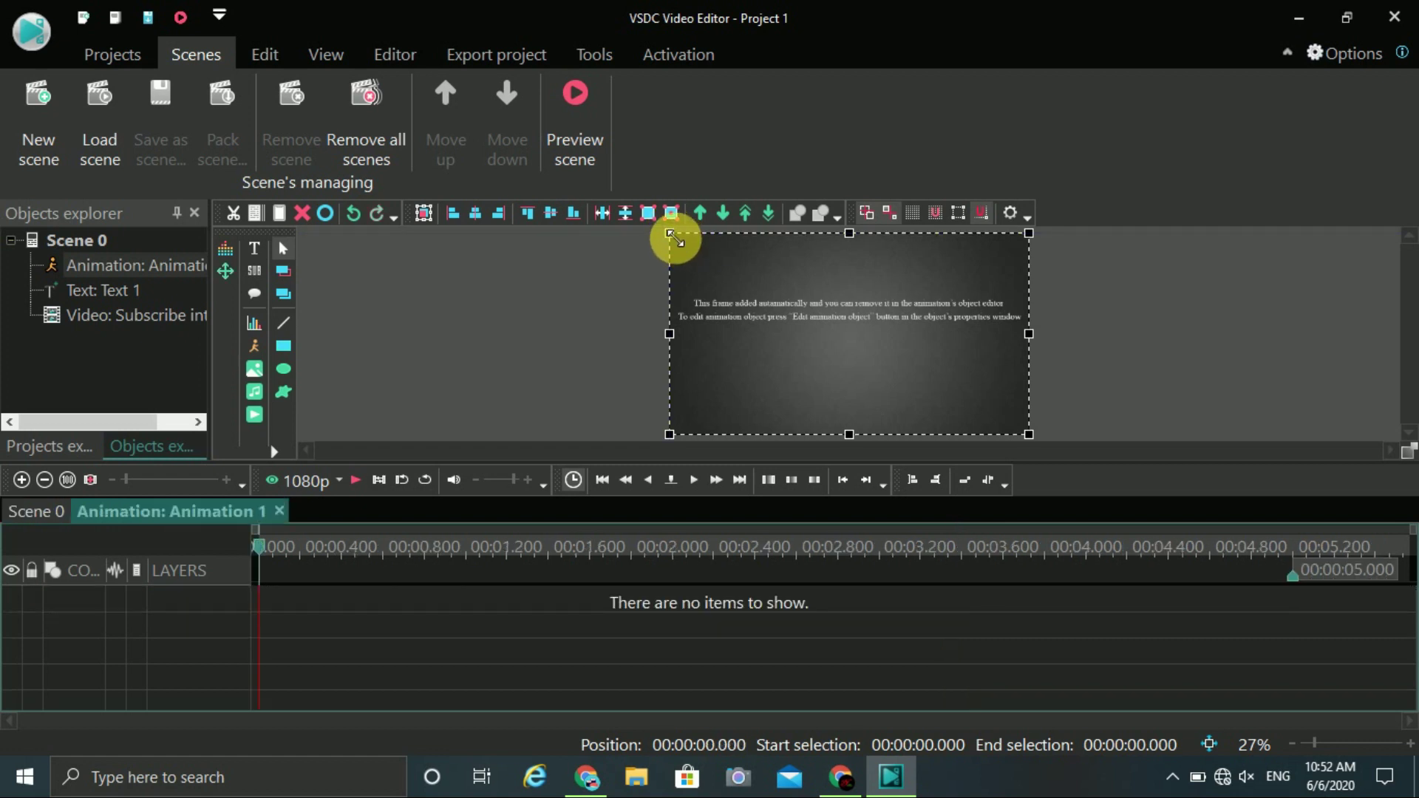
drag(671, 234, 675, 241)
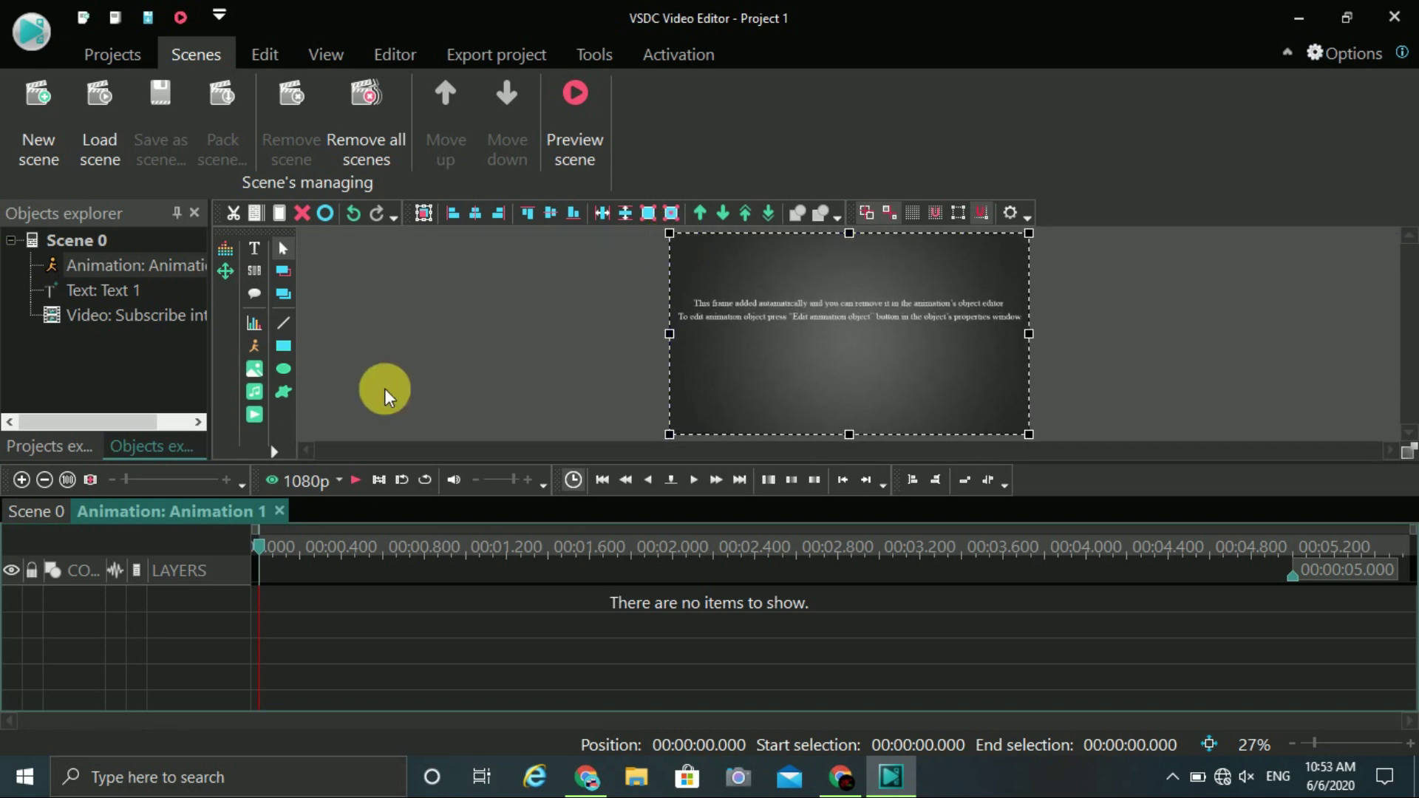